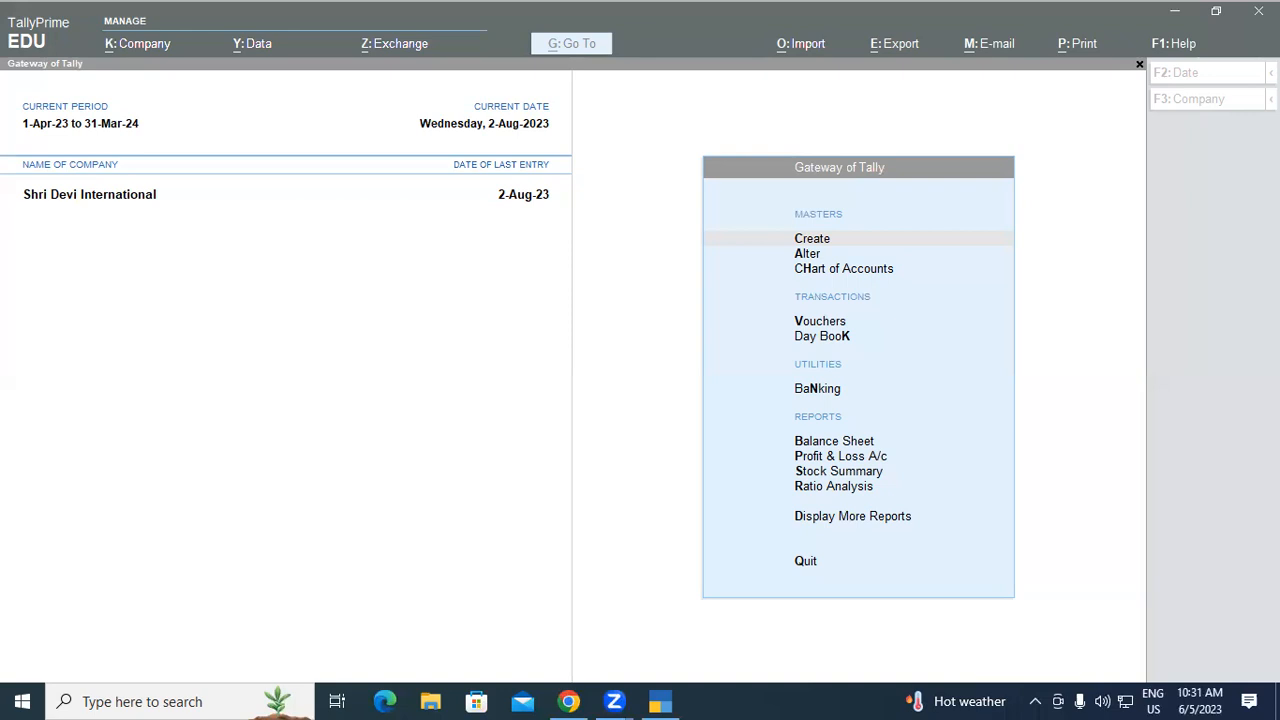
# Open the Display More Reports list from the Gateway of Tally.
pyautogui.click(720, 503)
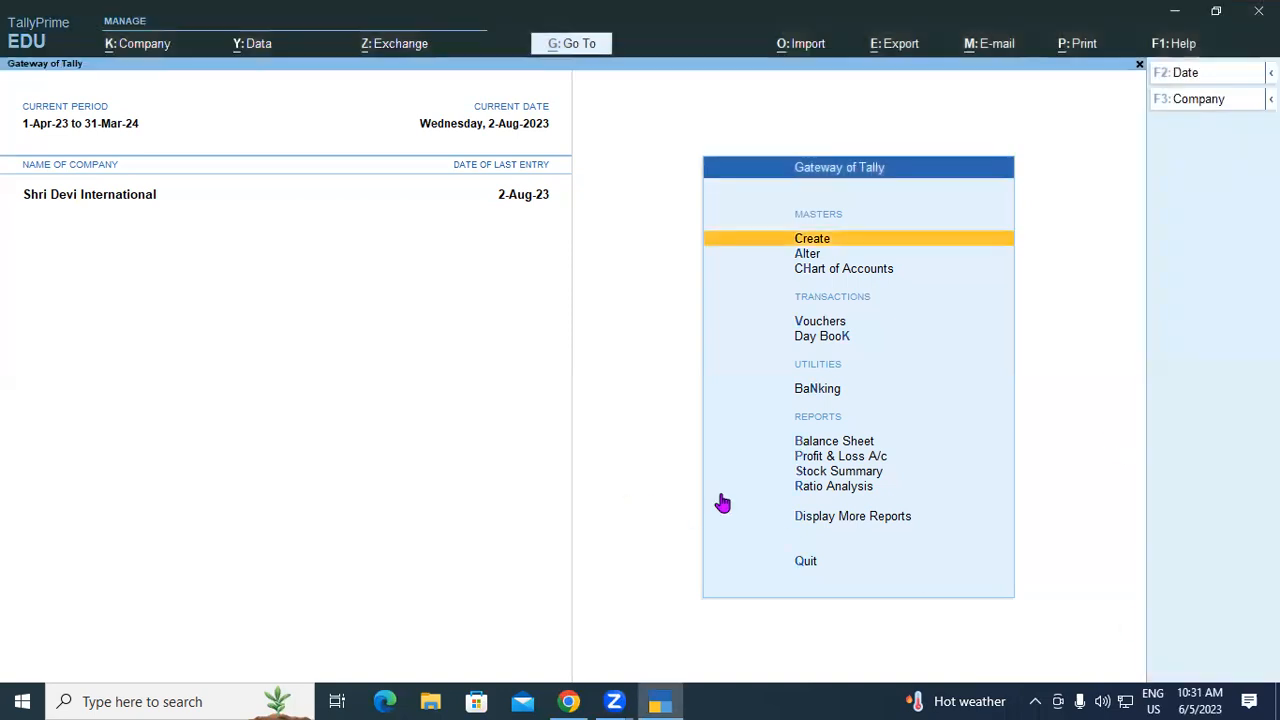
pyautogui.press('Down')
pyautogui.press('Down')
pyautogui.press('Down')
pyautogui.press('Down')
pyautogui.press('Down')
pyautogui.press('Down')
pyautogui.press('Down')
pyautogui.press('Down')
pyautogui.press('Down')
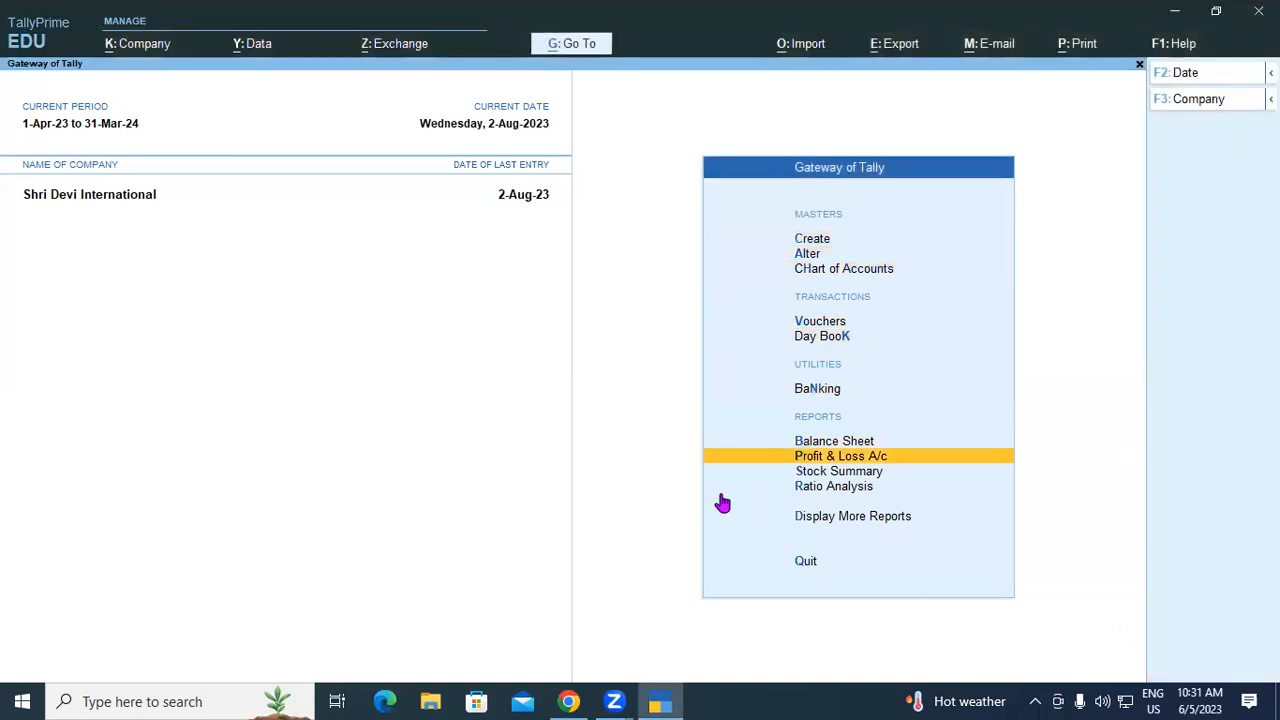
pyautogui.press('Down')
pyautogui.press('Return')
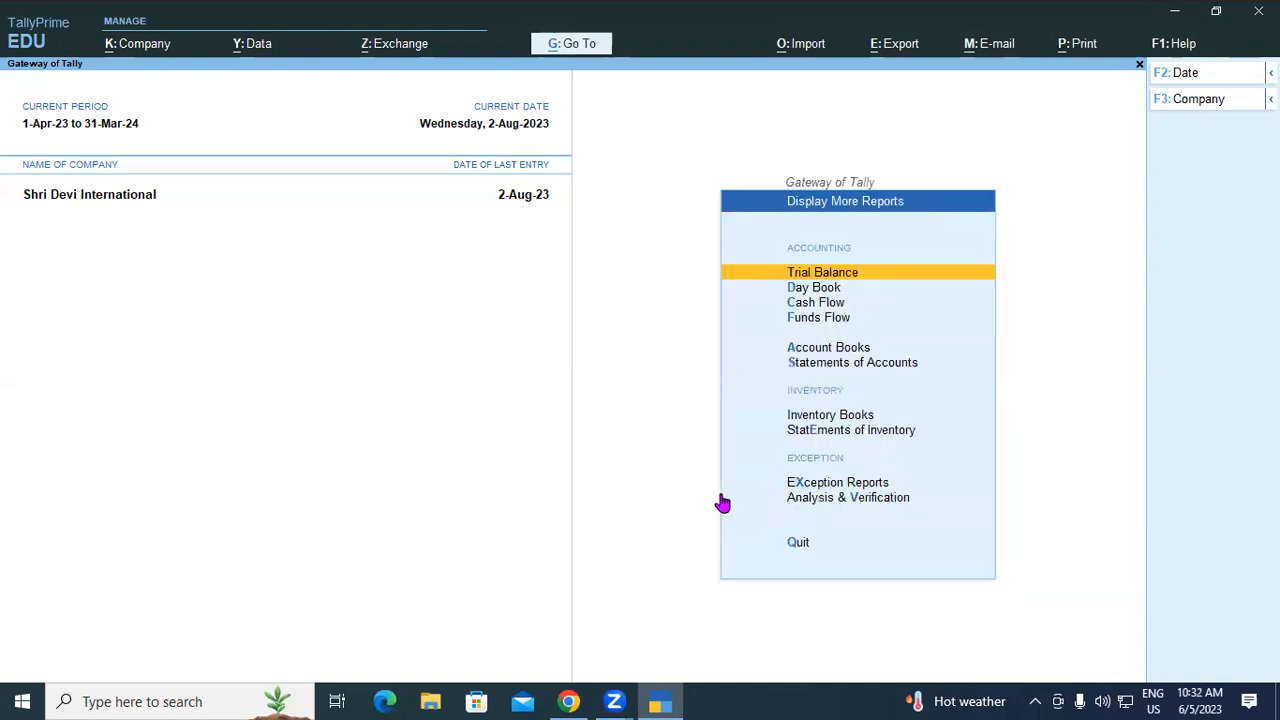
# Open the Statements of Inventory reports.
pyautogui.press('Down')
pyautogui.press('Down')
pyautogui.press('Down')
pyautogui.press('Down')
pyautogui.press('Down')
pyautogui.press('Down')
pyautogui.press('Down')
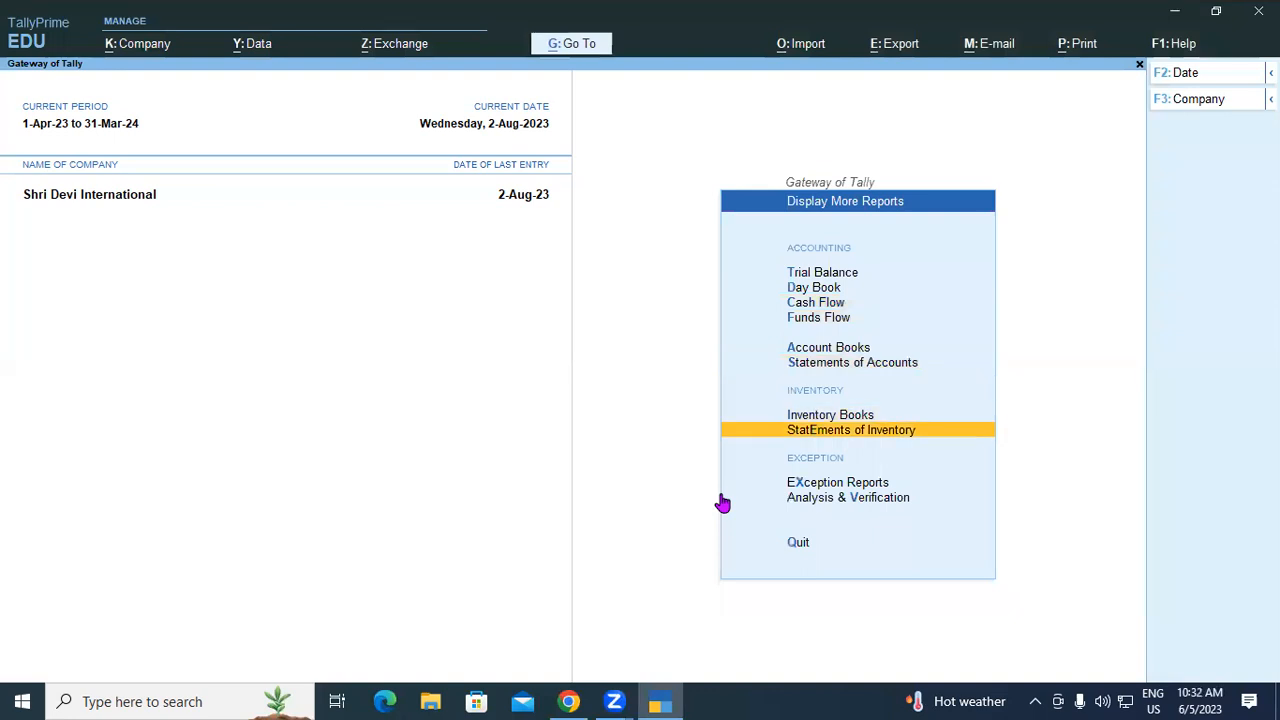
pyautogui.press('Return')
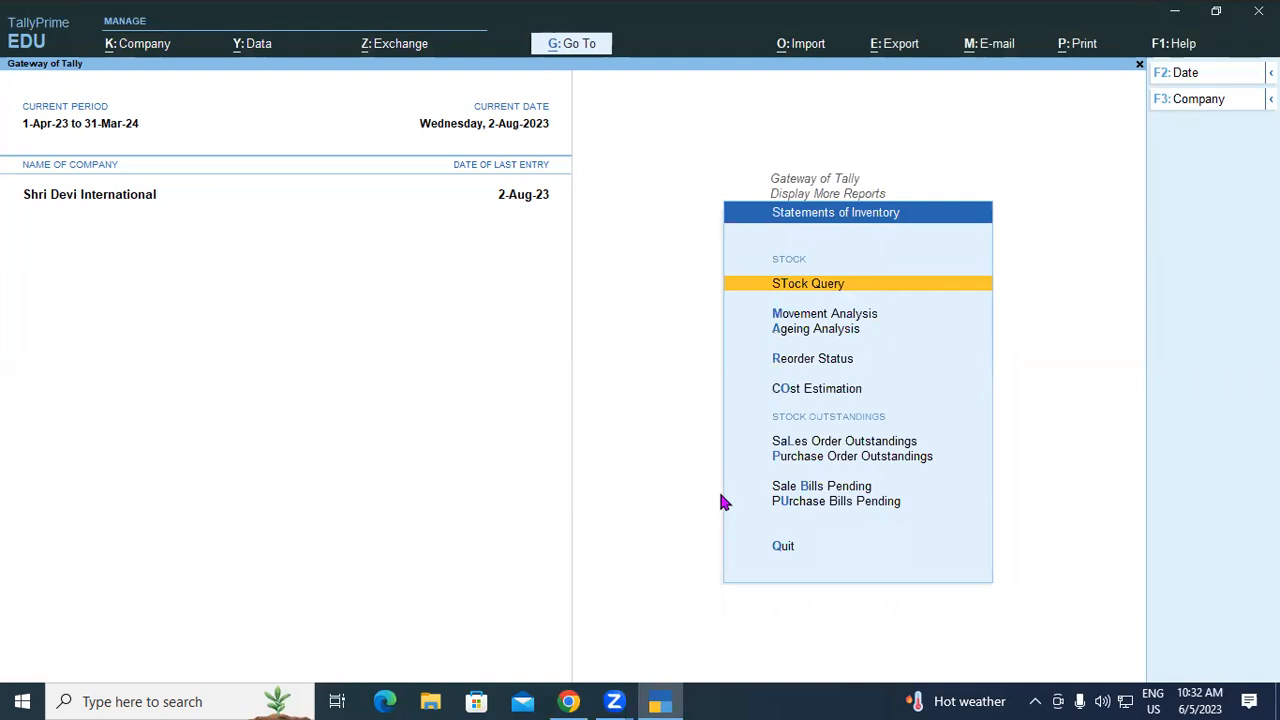
# Open the Sales Order Outstandings reports.
pyautogui.press('Down')
pyautogui.press('Down')
pyautogui.press('Down')
pyautogui.press('Down')
pyautogui.press('Down')
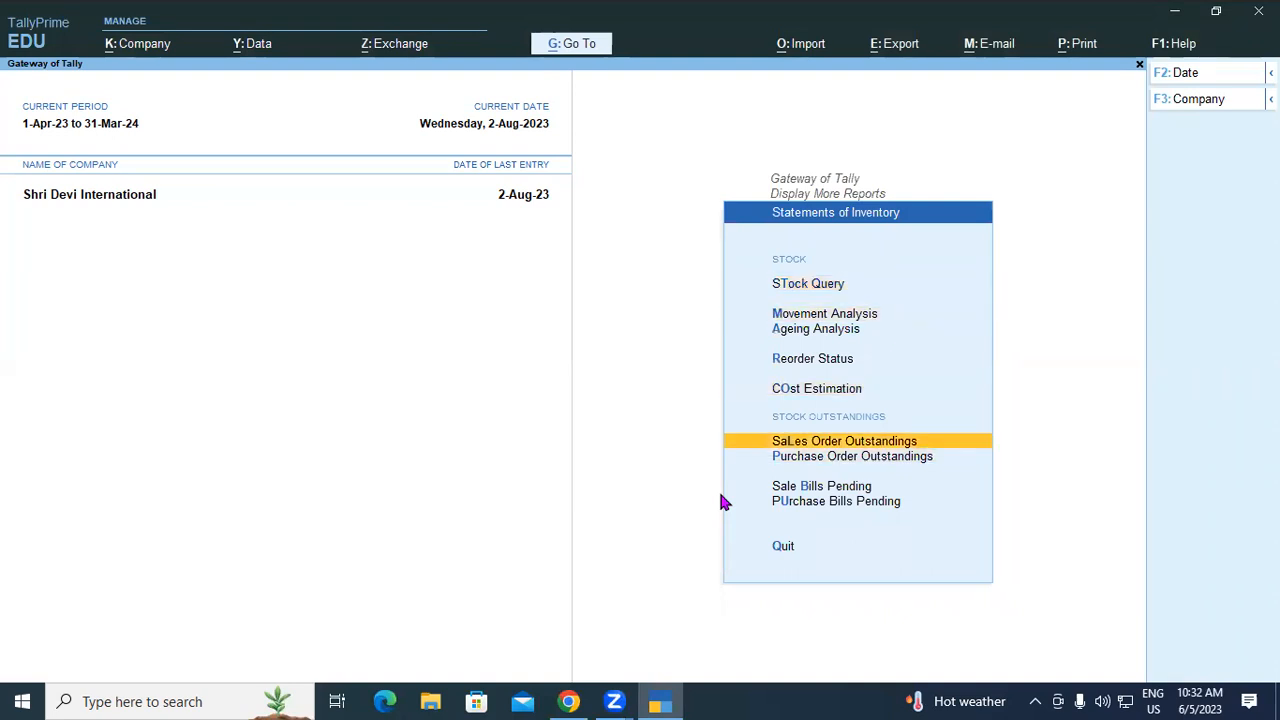
pyautogui.press('Return')
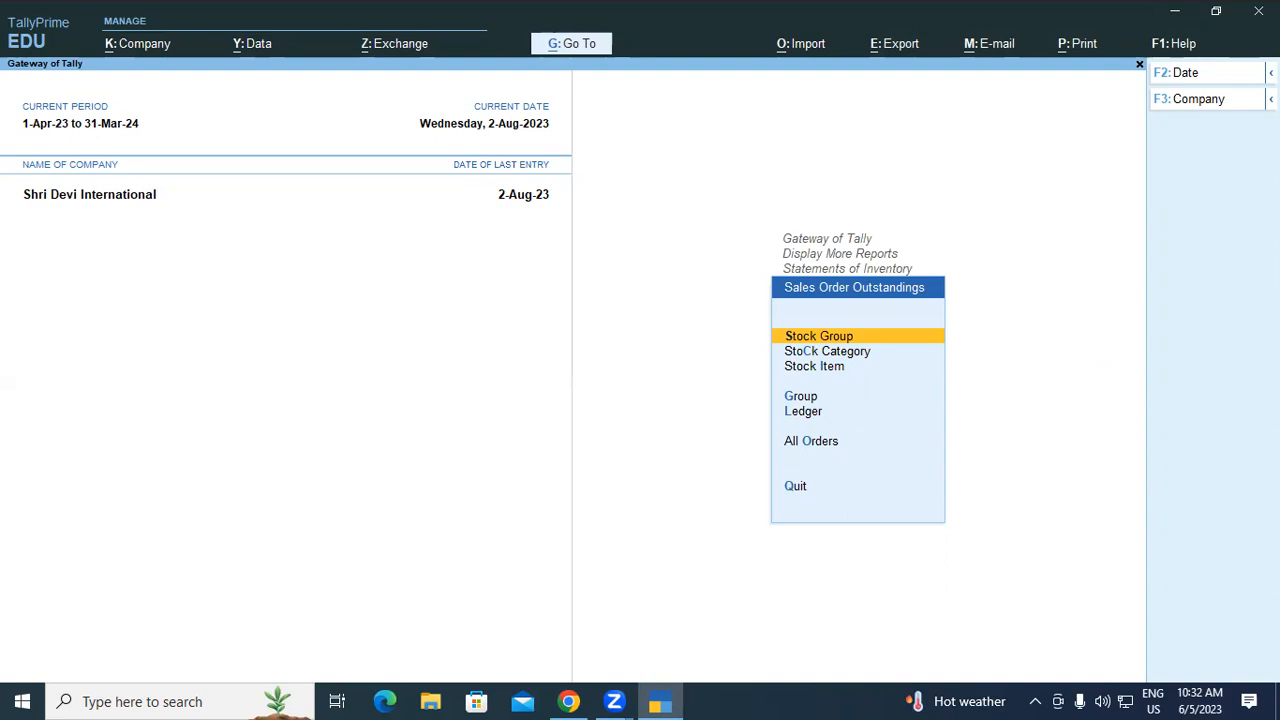
# Open the outstanding sales orders report covering All Orders.
pyautogui.press('Down')
pyautogui.press('Down')
pyautogui.press('Down')
pyautogui.press('Down')
pyautogui.press('Down')
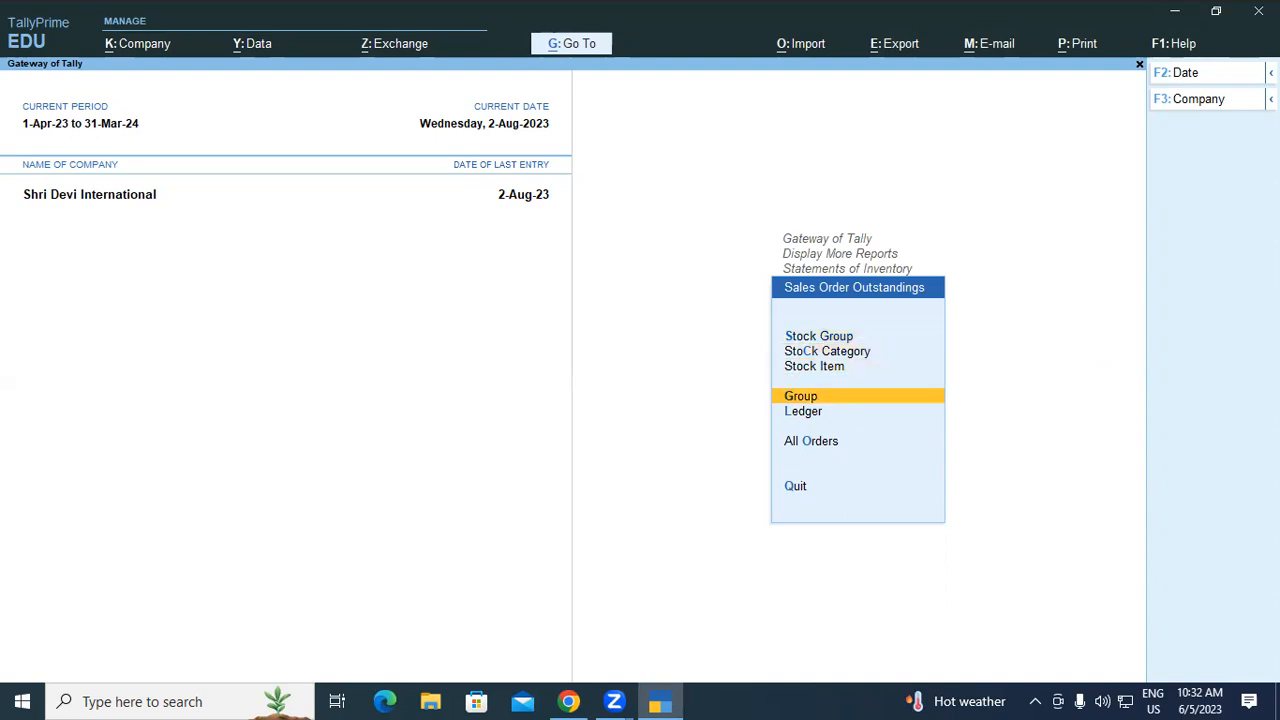
pyautogui.press('Return')
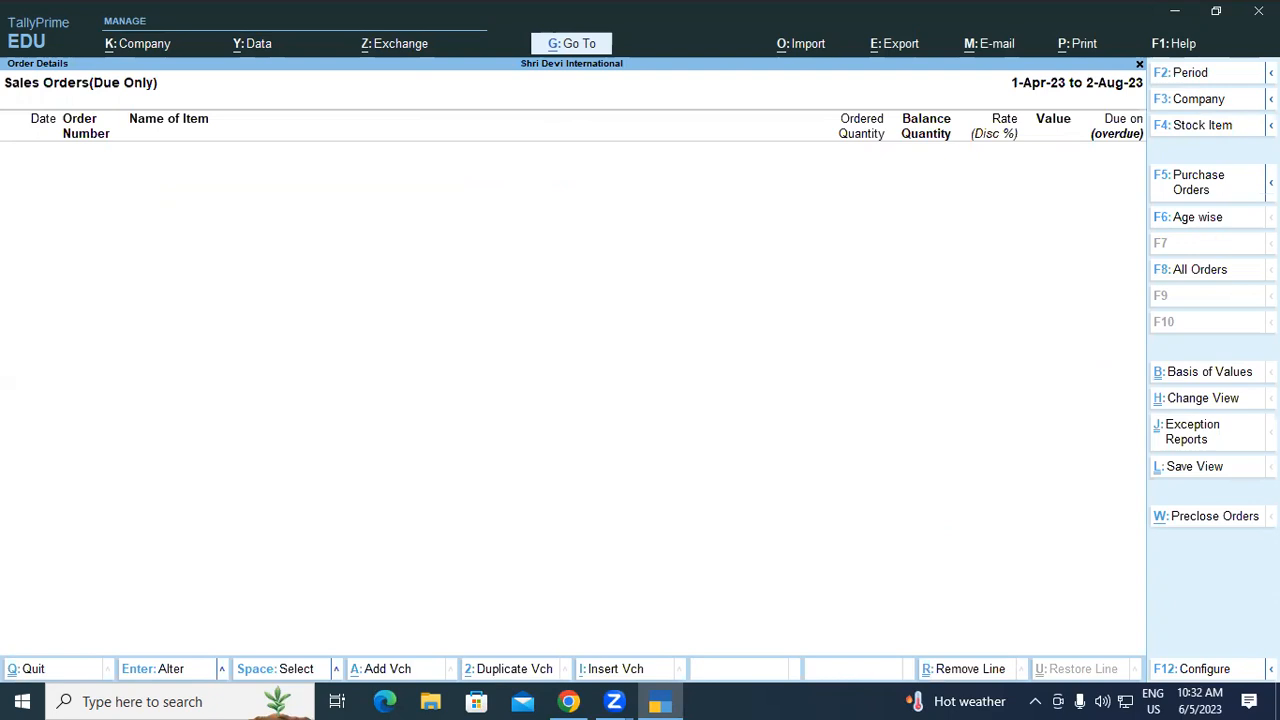
# Set the report period from 1-4-2023 to 31-3-24 and show the orders in detailed form.
pyautogui.hotkey('alt', 'F2')
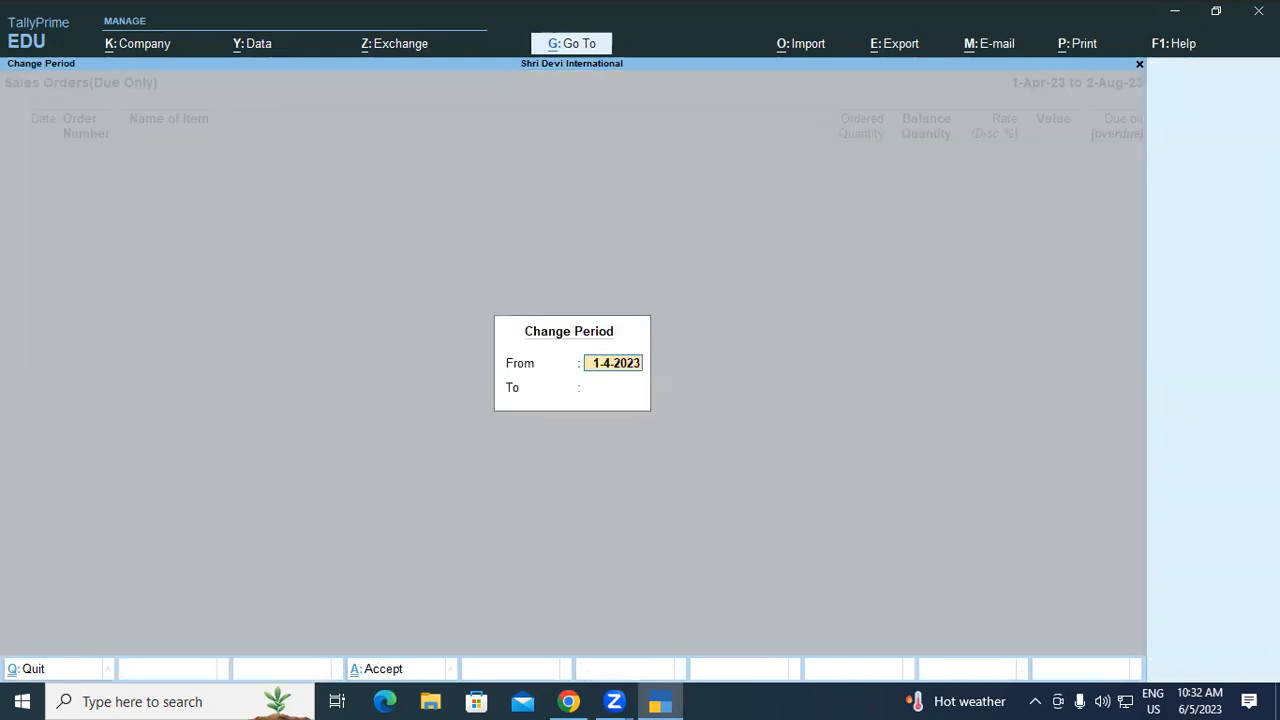
pyautogui.press('Return')
pyautogui.write('31')
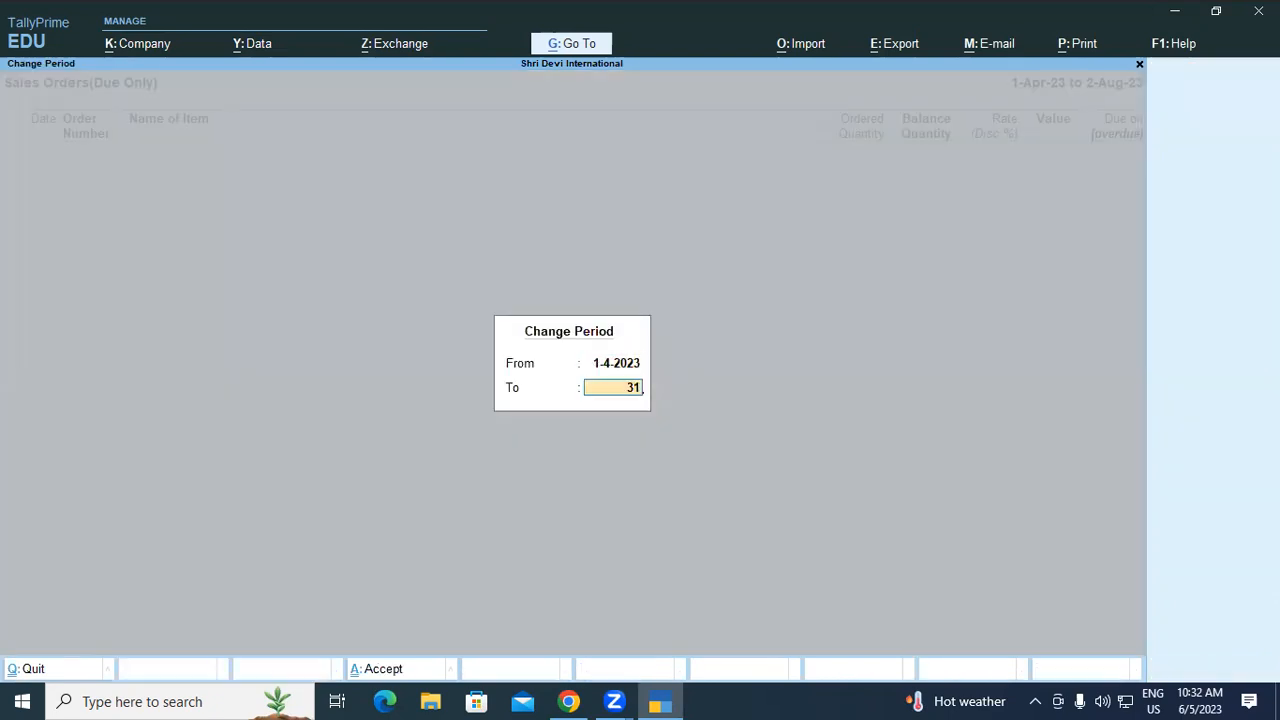
pyautogui.write('-3-24')
pyautogui.press('Return')
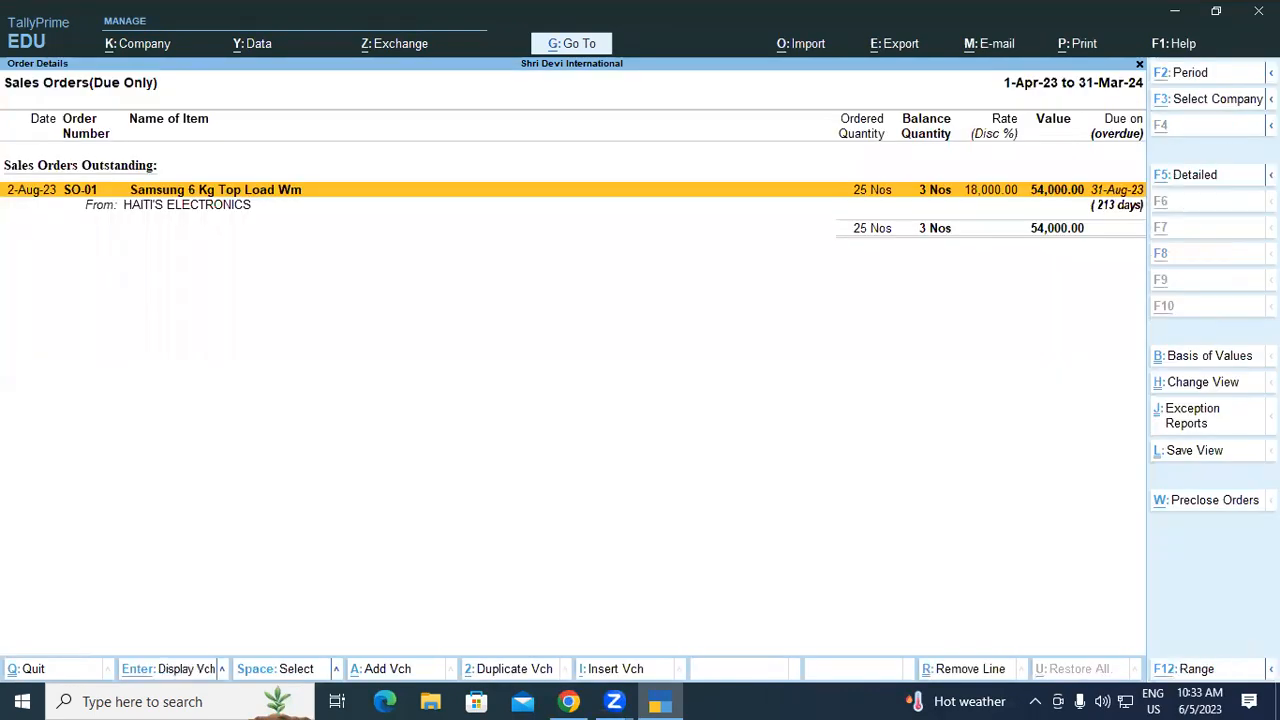
pyautogui.hotkey('alt', 'F5')
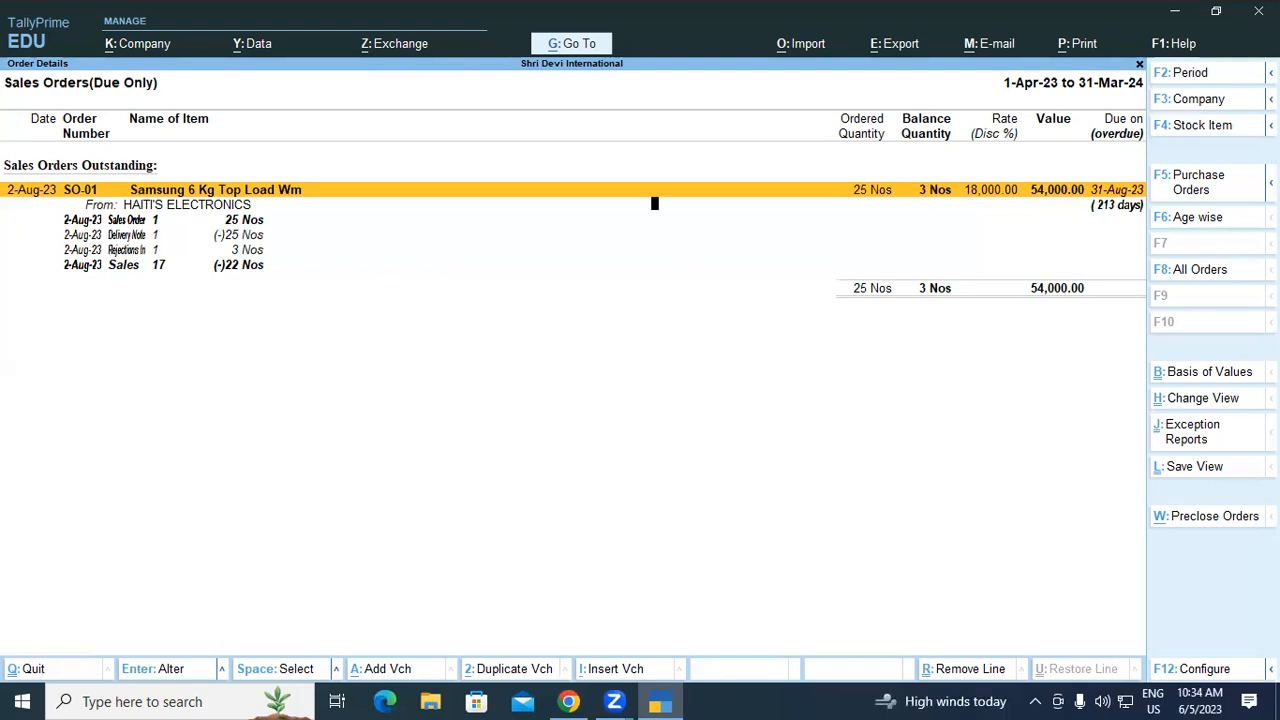
# Configure the sales orders report to show cleared sales orders.
pyautogui.press('F12')
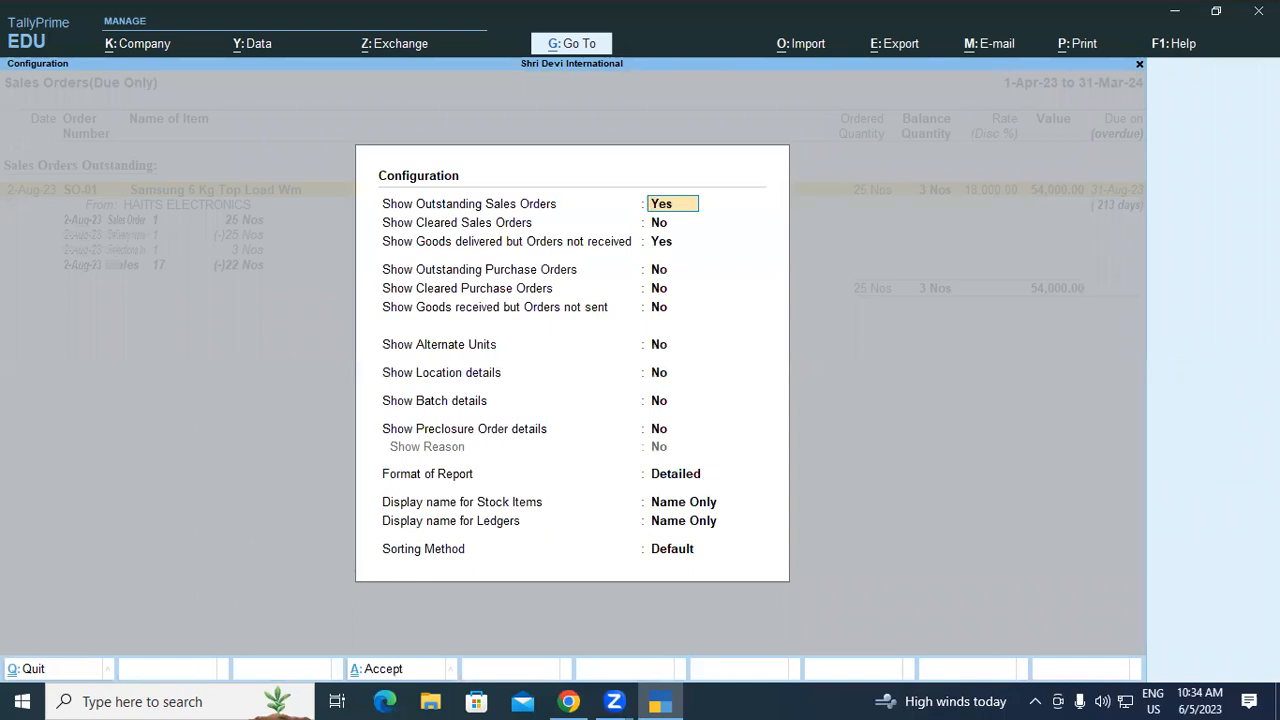
pyautogui.press('Return')
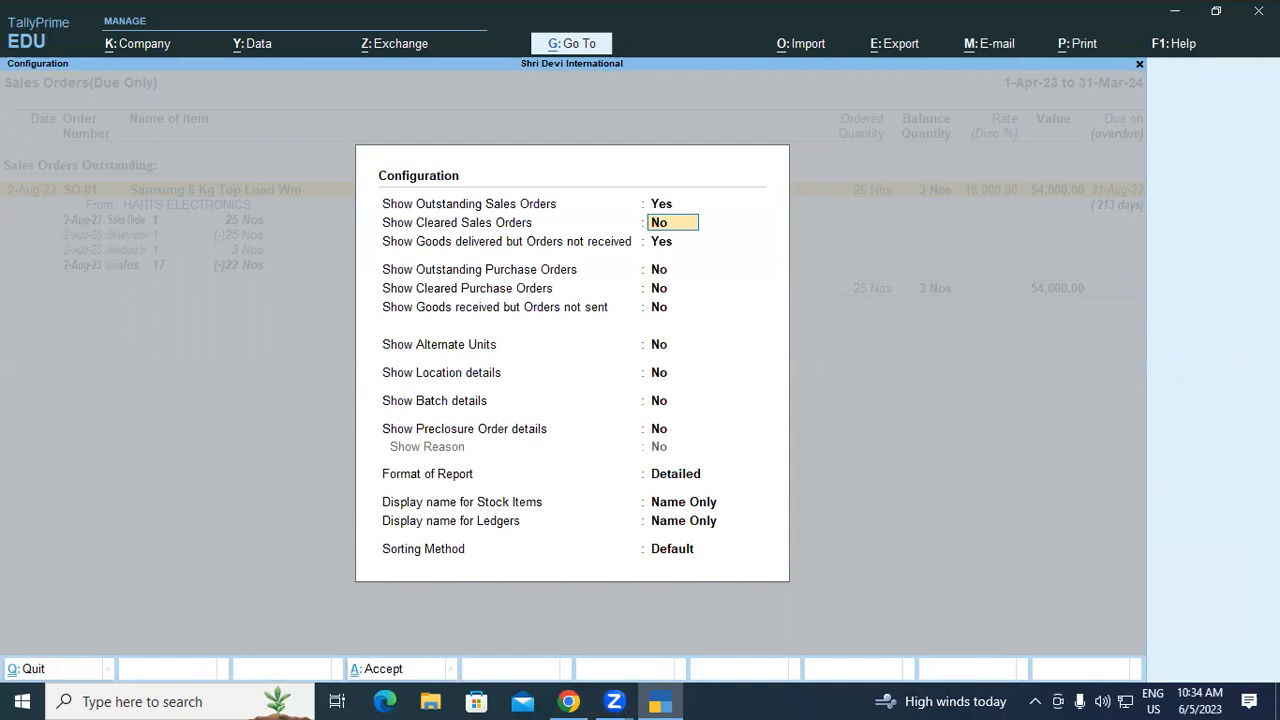
pyautogui.write('y')
pyautogui.press('Return')
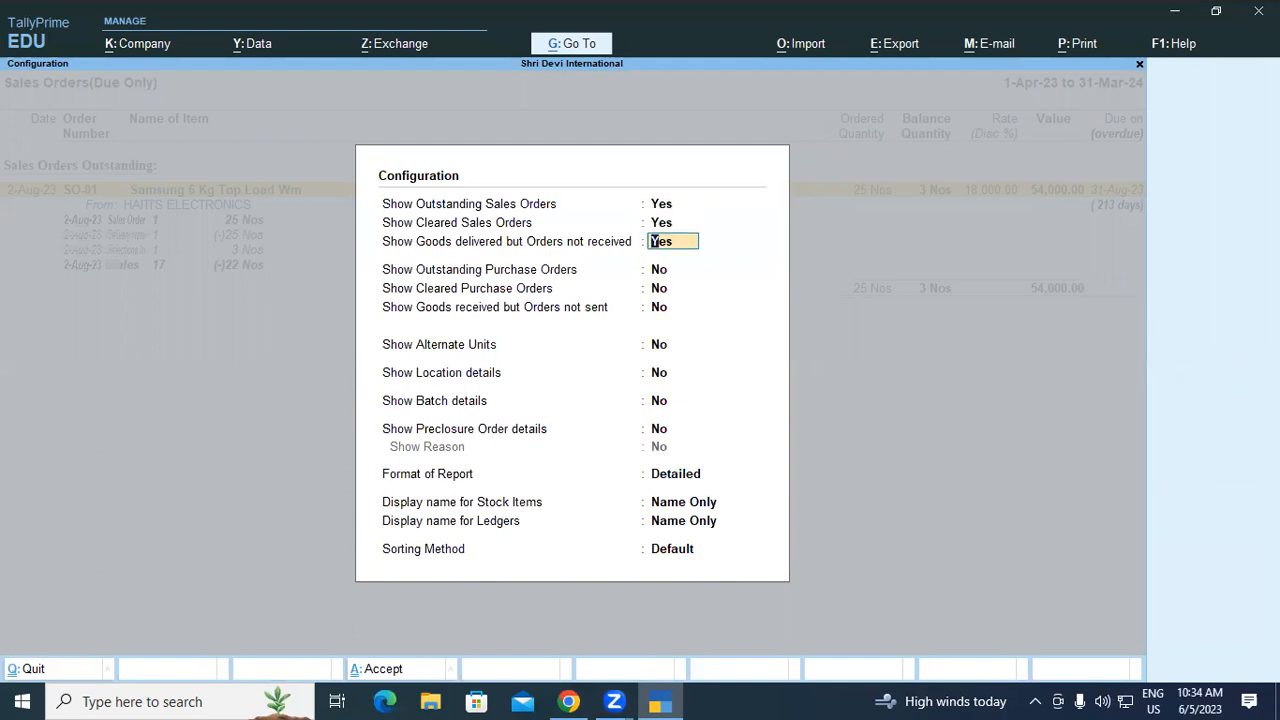
pyautogui.press('Return')
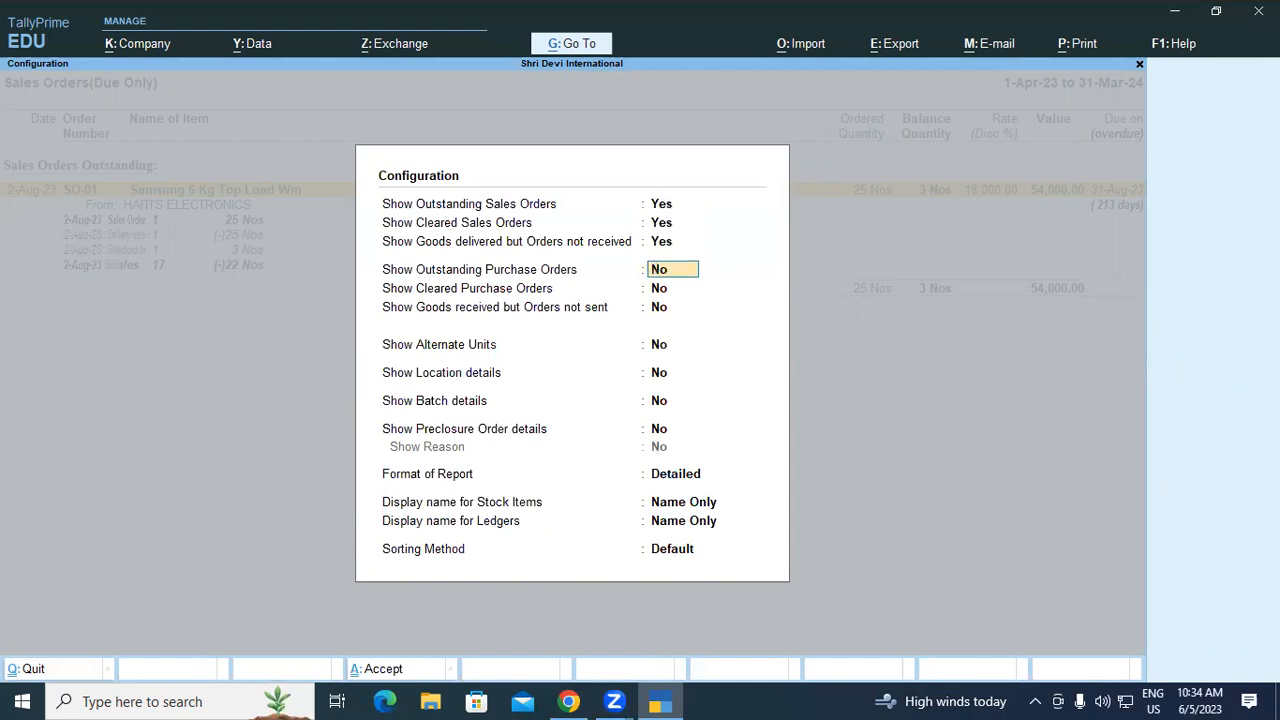
# Enable location details, keep the other report options unchanged and apply the configuration.
pyautogui.press('Return')
pyautogui.press('Return')
pyautogui.press('Return')
pyautogui.press('Return')
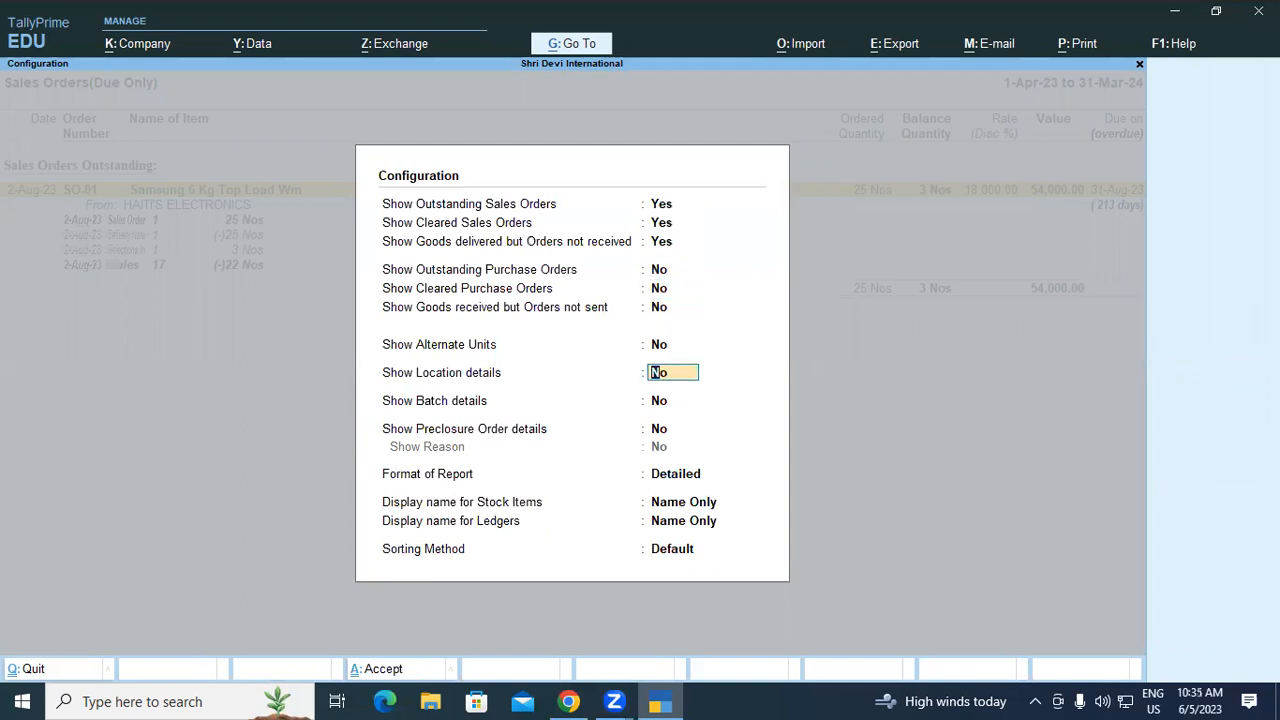
pyautogui.press('y')
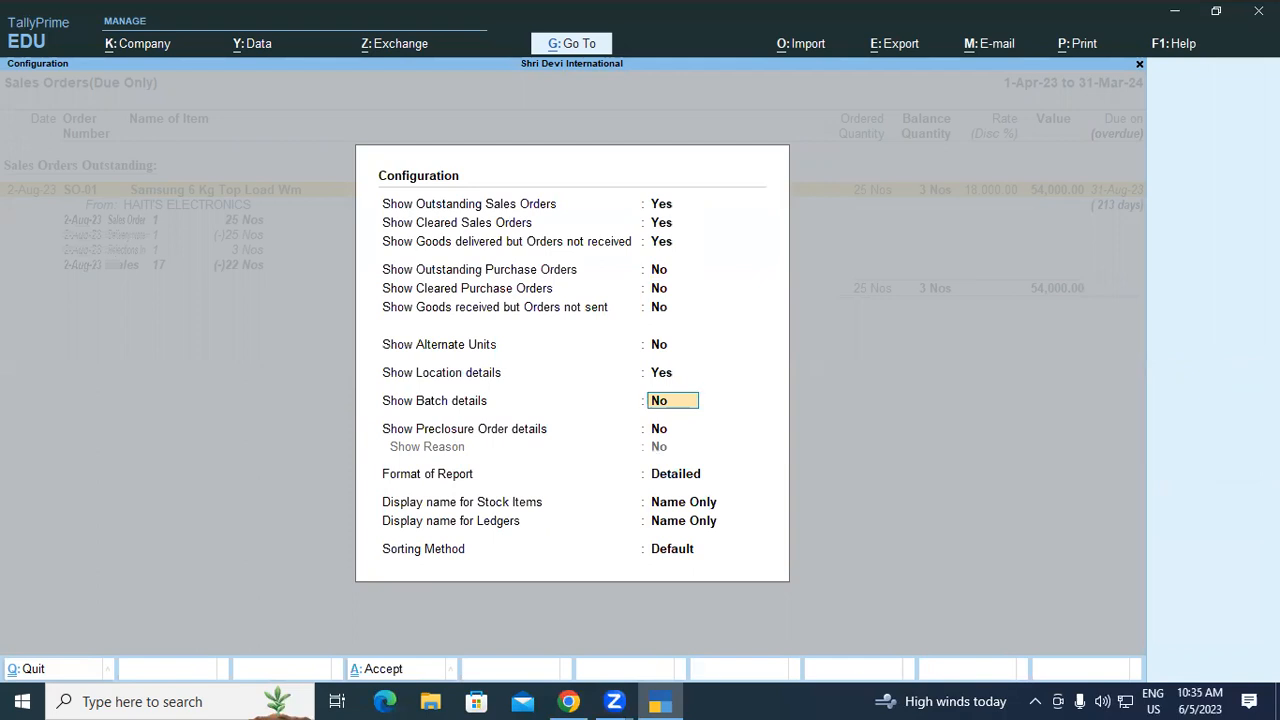
pyautogui.press('Return')
pyautogui.press('Return')
pyautogui.press('Return')
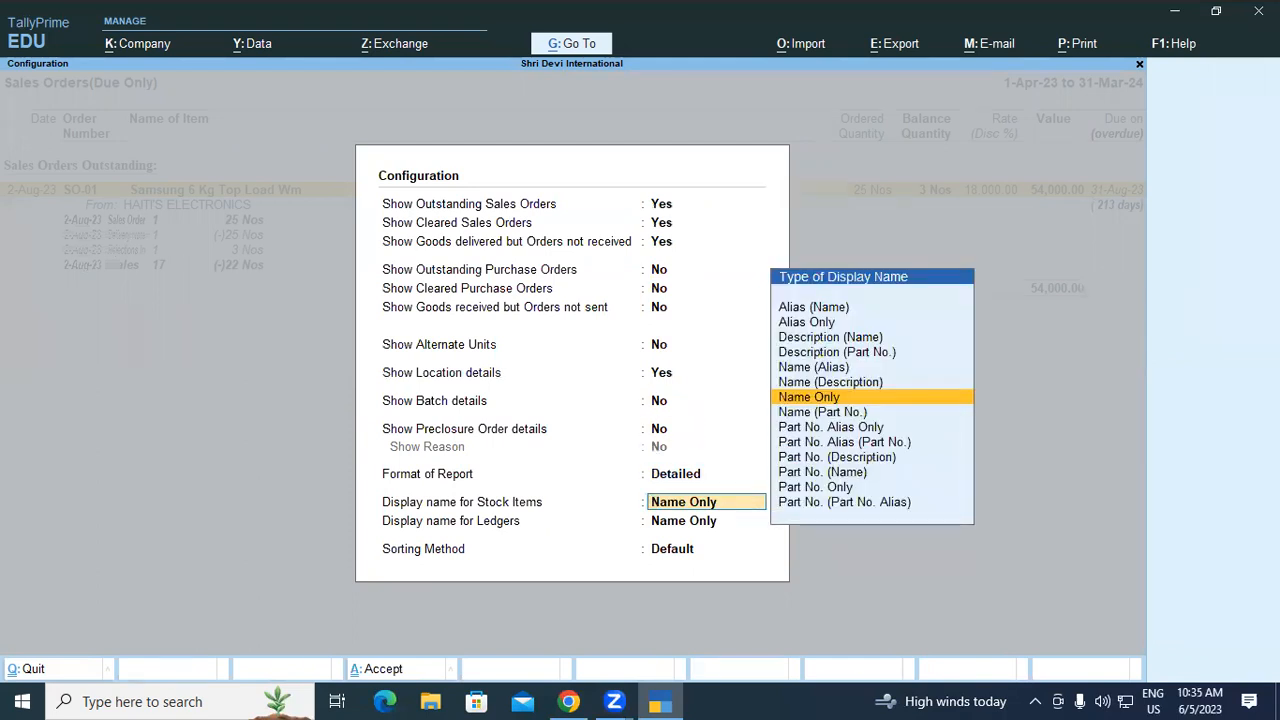
pyautogui.press('Return')
pyautogui.press('Return')
pyautogui.press('Return')
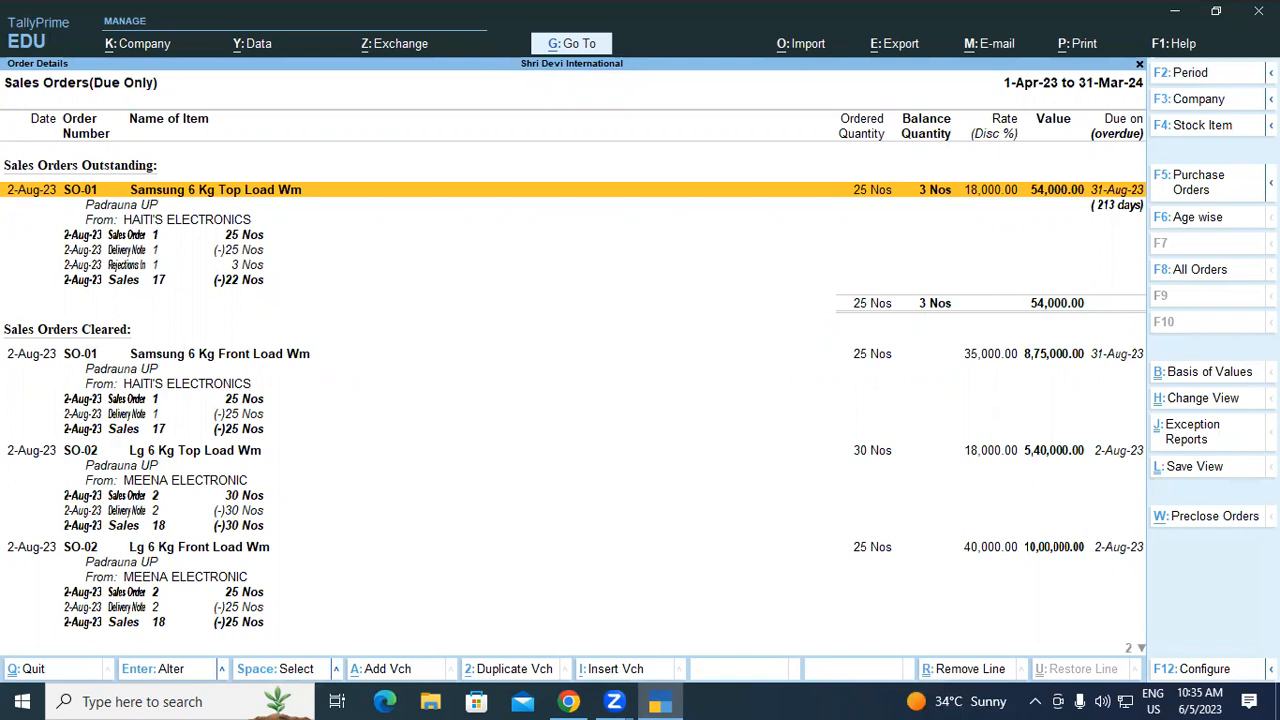
# Close the report, reopen All Orders and set its period from 1-4-2023 to 31-3-2024.
pyautogui.press('F1')
pyautogui.press('Escape')
pyautogui.press('Escape')
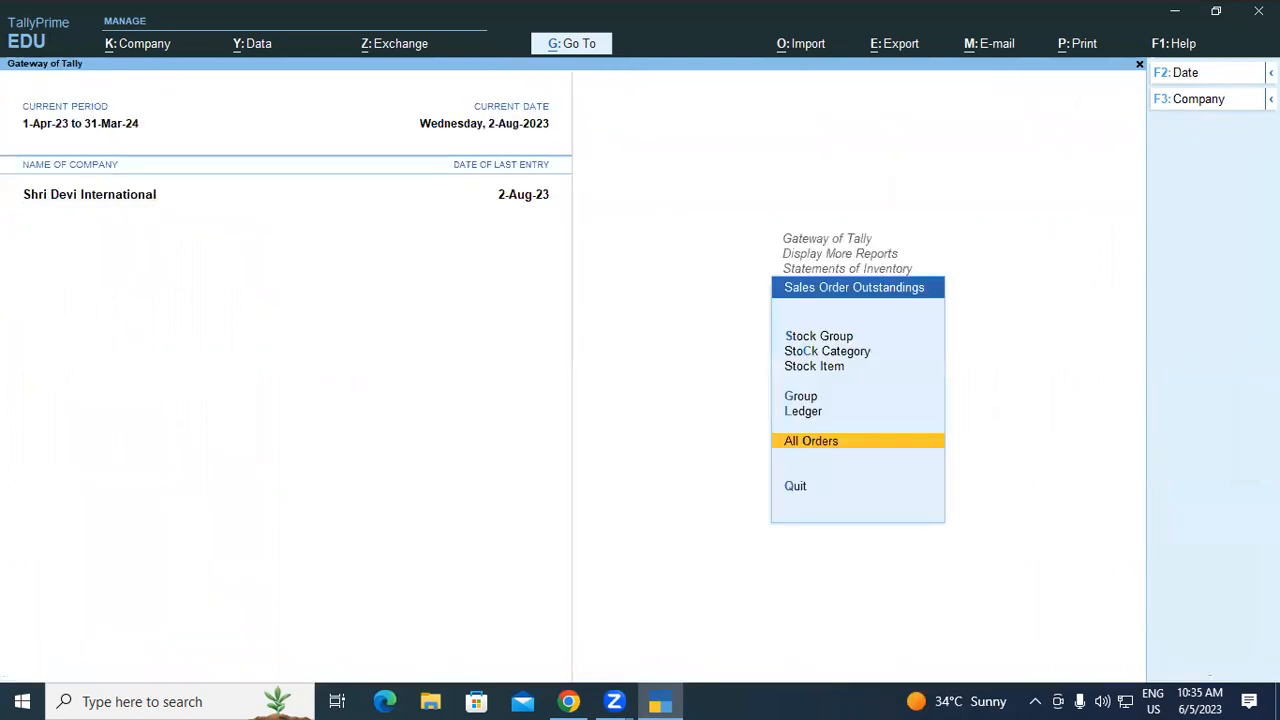
pyautogui.press('Return')
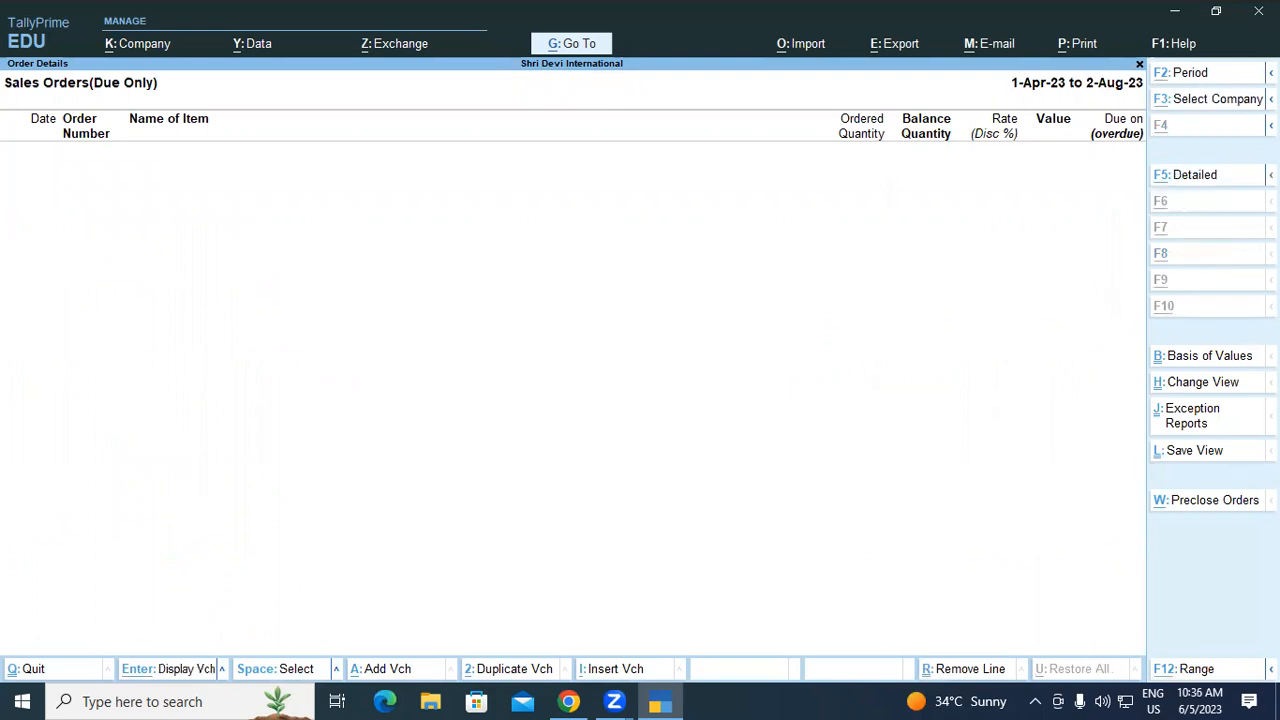
pyautogui.hotkey('alt', 'F2')
pyautogui.press('Return')
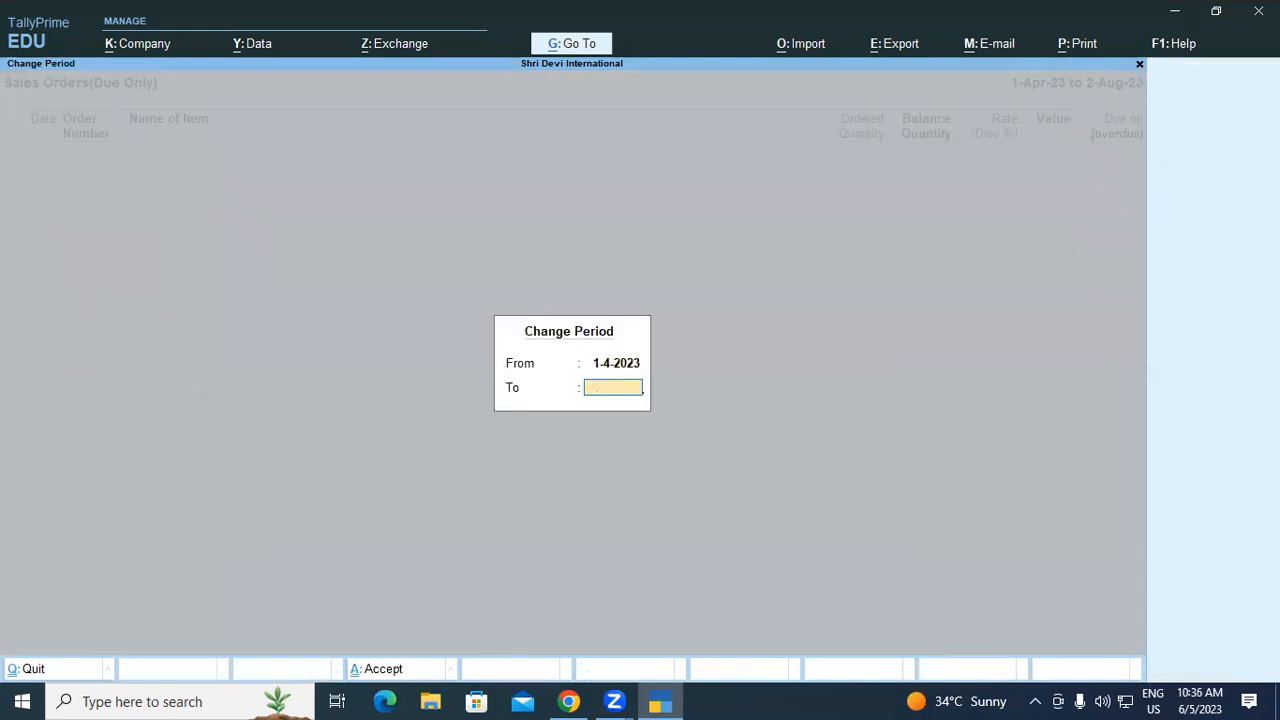
pyautogui.write('31-3-')
pyautogui.write('2024')
pyautogui.press('Return')
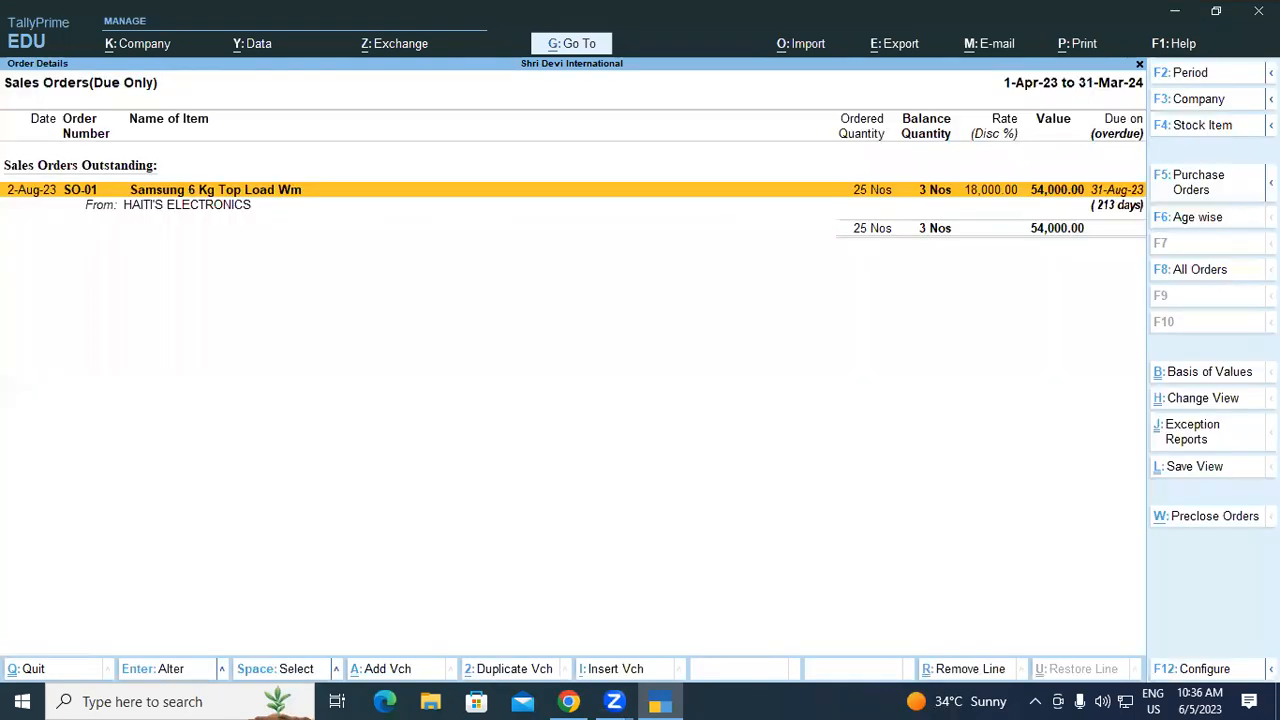
# Configure the report to show cleared sales orders, outstanding and cleared purchase orders, and goods received but orders not sent.
pyautogui.press('F12')
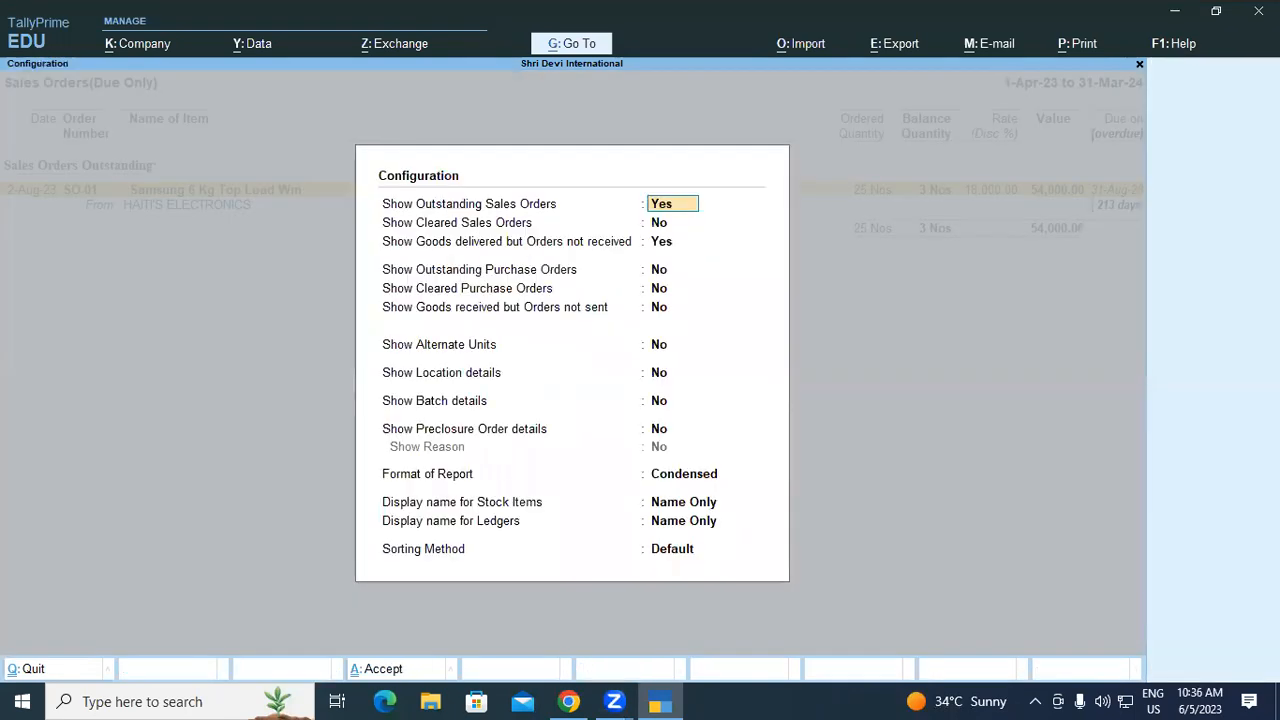
pyautogui.press('Return')
pyautogui.write('y')
pyautogui.press('Return')
pyautogui.press('Return')
pyautogui.write('y')
pyautogui.press('Return')
pyautogui.write('y')
pyautogui.press('Return')
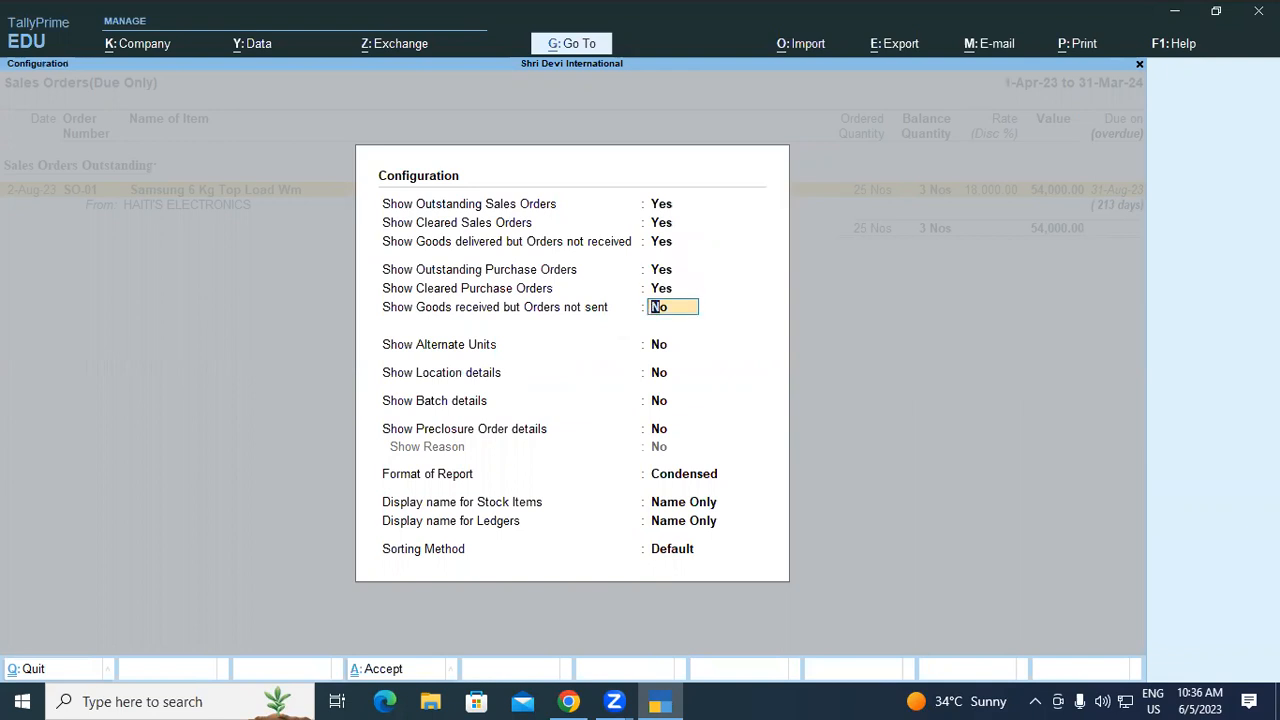
pyautogui.write('y')
pyautogui.press('Return')
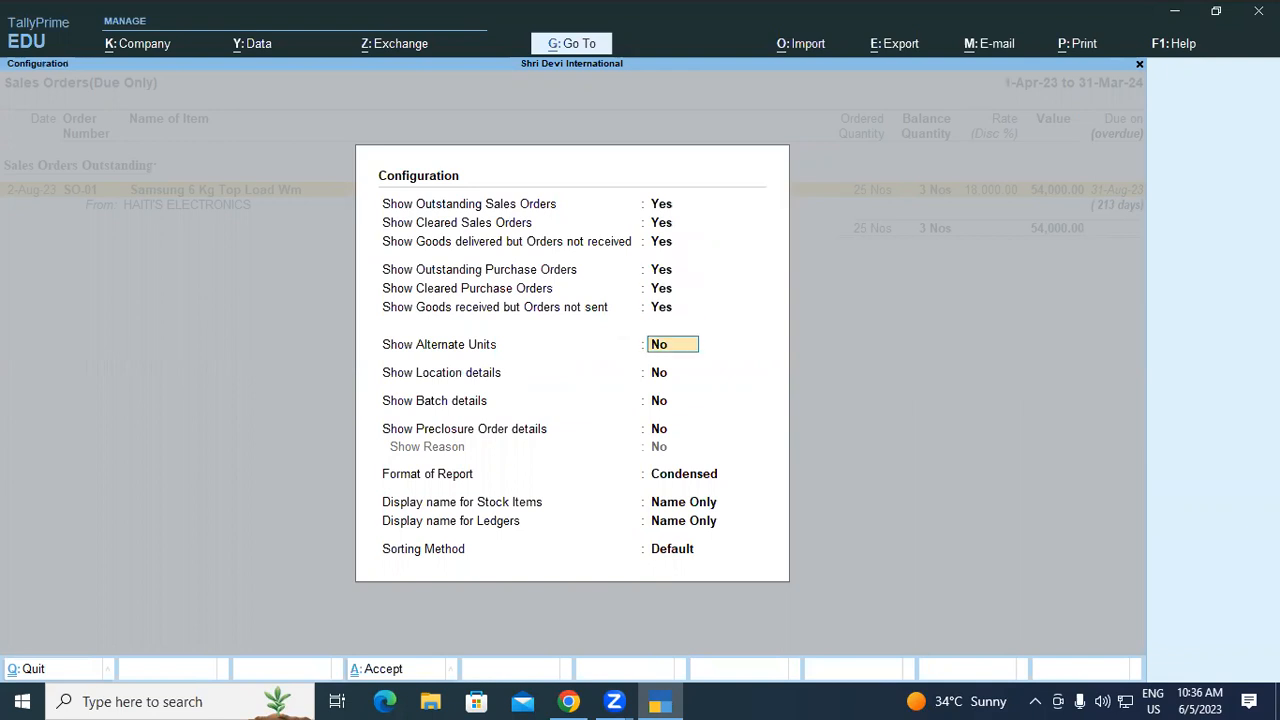
# Turn on location details in the order report configuration.
pyautogui.press('Return')
pyautogui.press('Return')
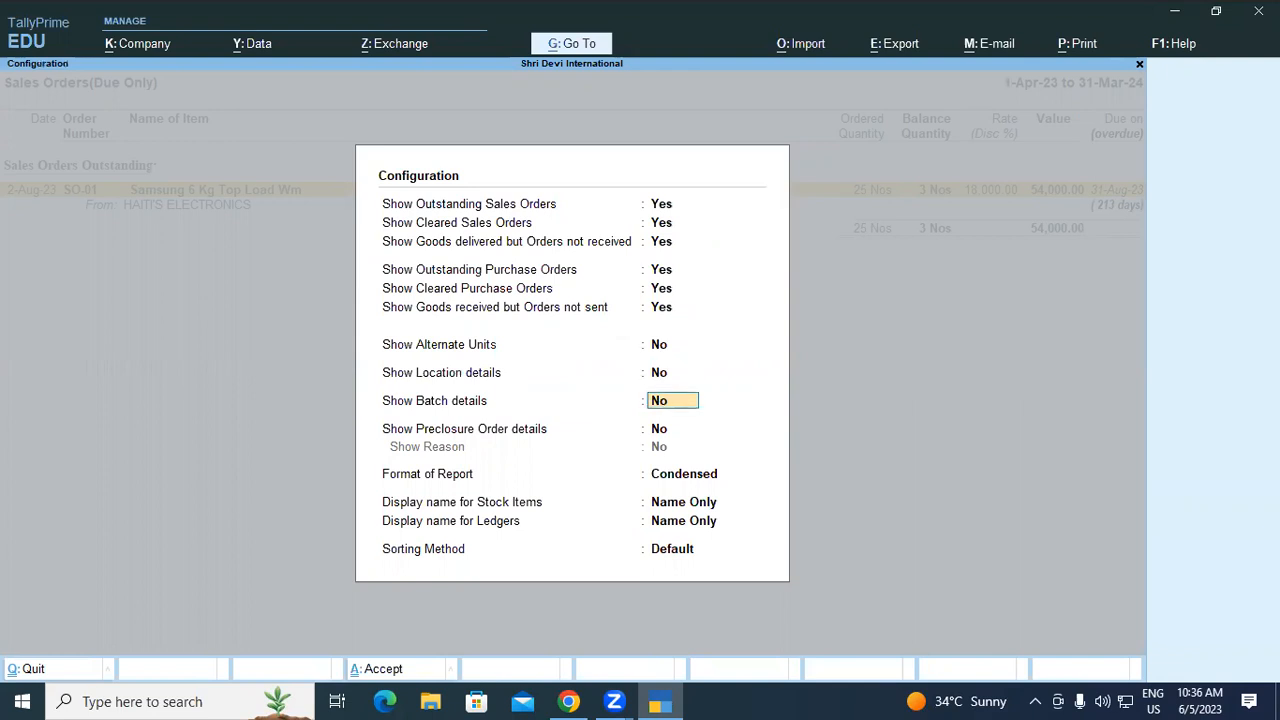
pyautogui.press('Up')
pyautogui.write('y')
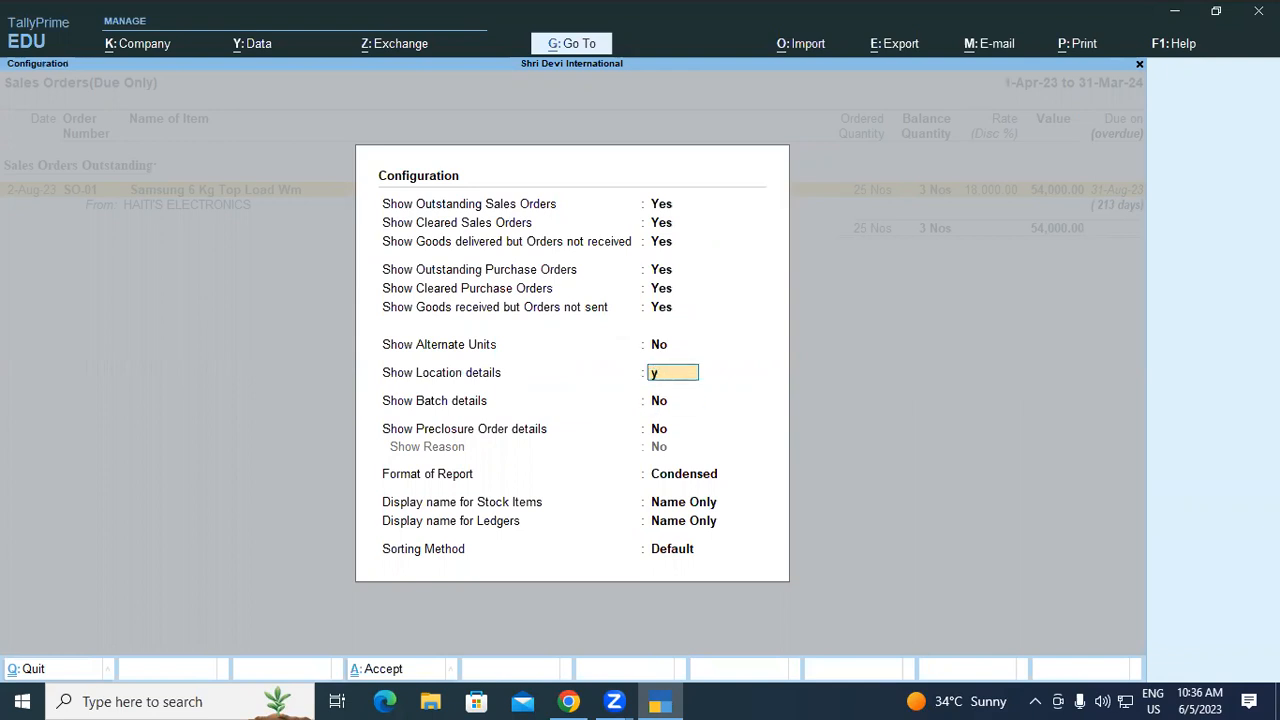
pyautogui.press('Return')
# Set the report format to Detailed and apply the configuration.
pyautogui.press('Return')
pyautogui.press('Return')
pyautogui.press('Return')
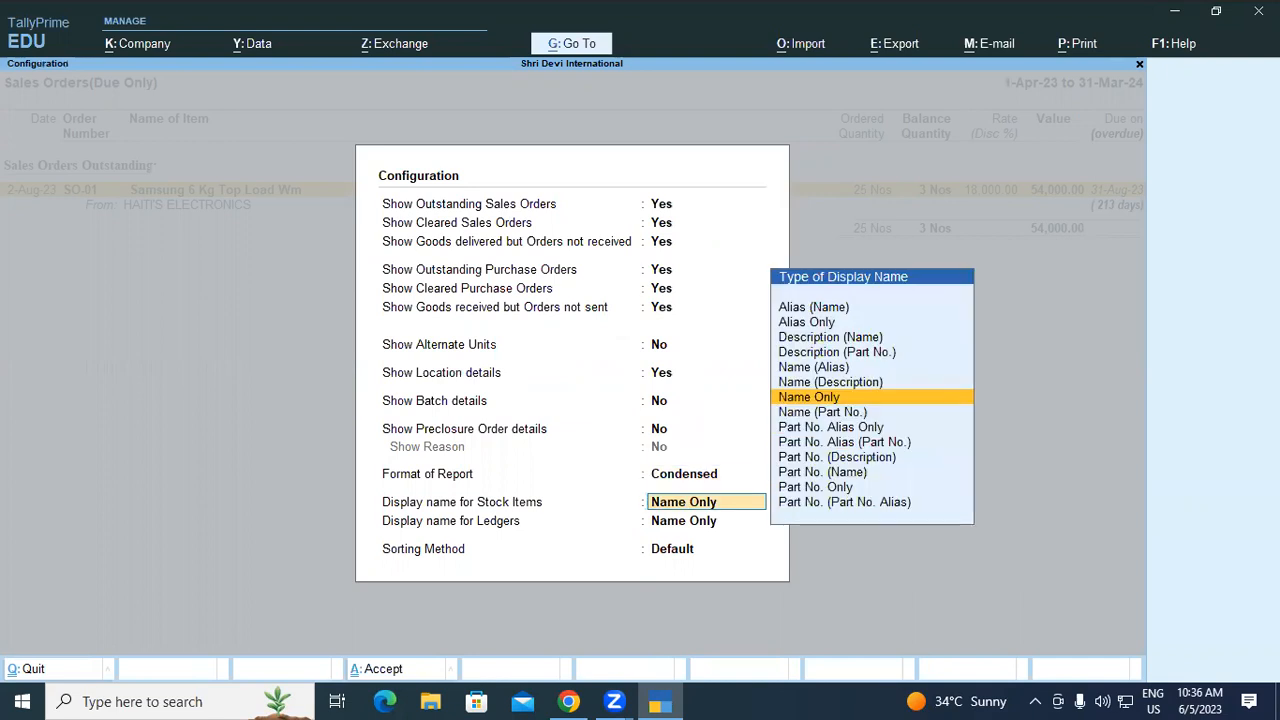
pyautogui.press('Up')
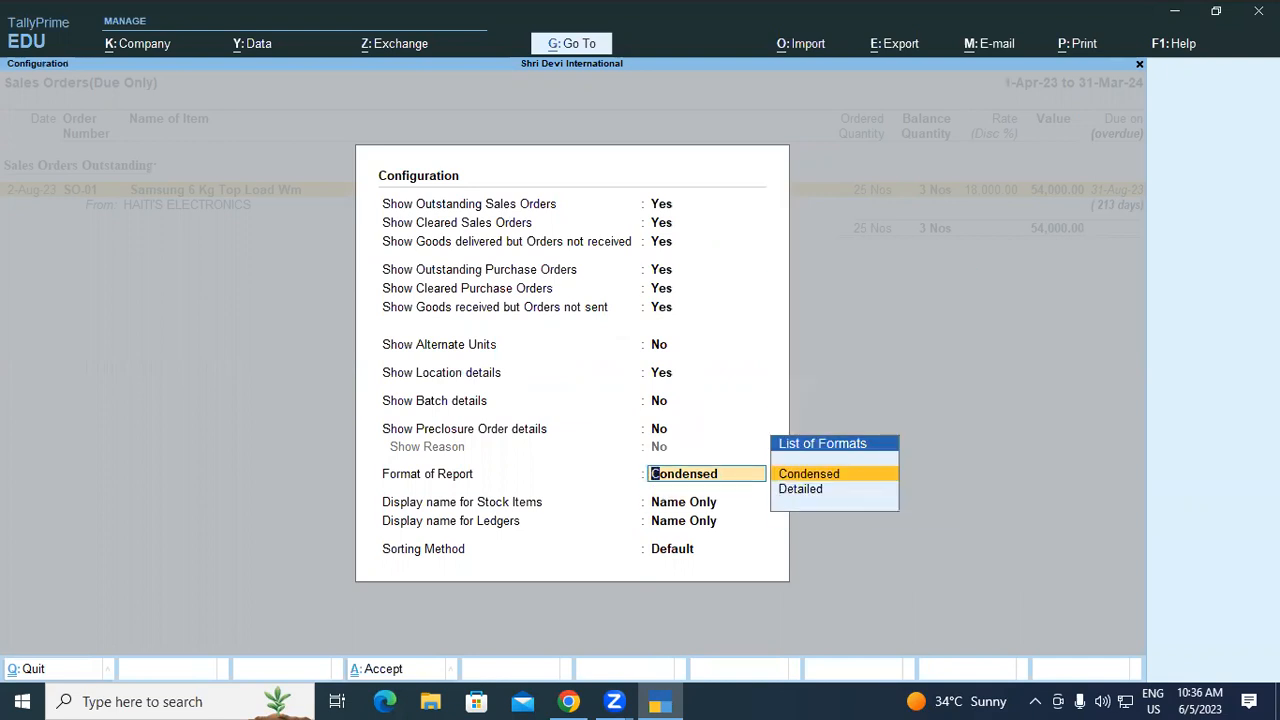
pyautogui.press('Down')
pyautogui.press('Return')
pyautogui.press('Return')
pyautogui.press('Return')
pyautogui.press('Return')
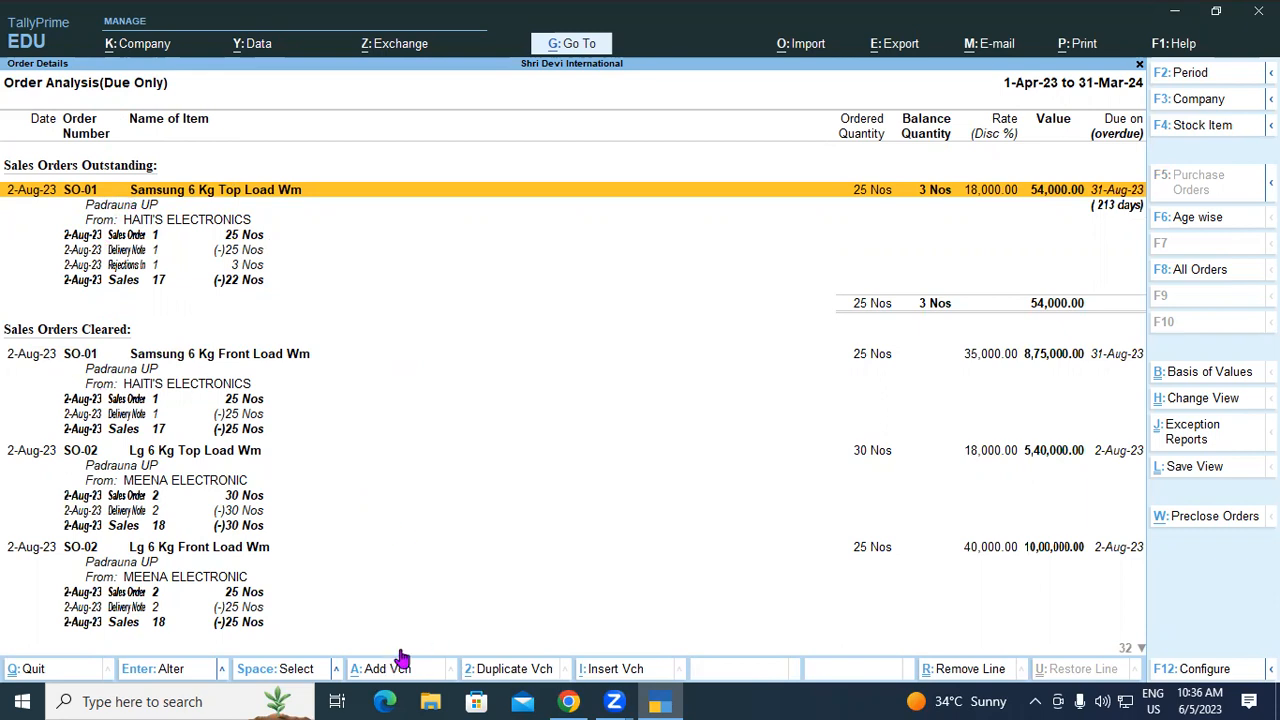
# Examine the outstanding and cleared sales orders and the outstanding purchase order, including their locations, parties and linked vouchers.
pyautogui.press('Down')
pyautogui.press('Down')
pyautogui.press('Down')
pyautogui.press('Down')
pyautogui.press('Down')
pyautogui.press('Down')
pyautogui.press('Down')
pyautogui.press('Down')
pyautogui.press('Down')
pyautogui.press('Down')
pyautogui.press('Down')
pyautogui.press('Down')
pyautogui.press('Down')
pyautogui.press('Down')
pyautogui.press('Down')
pyautogui.press('Down')
pyautogui.press('Down')
pyautogui.press('Down')
pyautogui.press('Down')
pyautogui.press('Down')
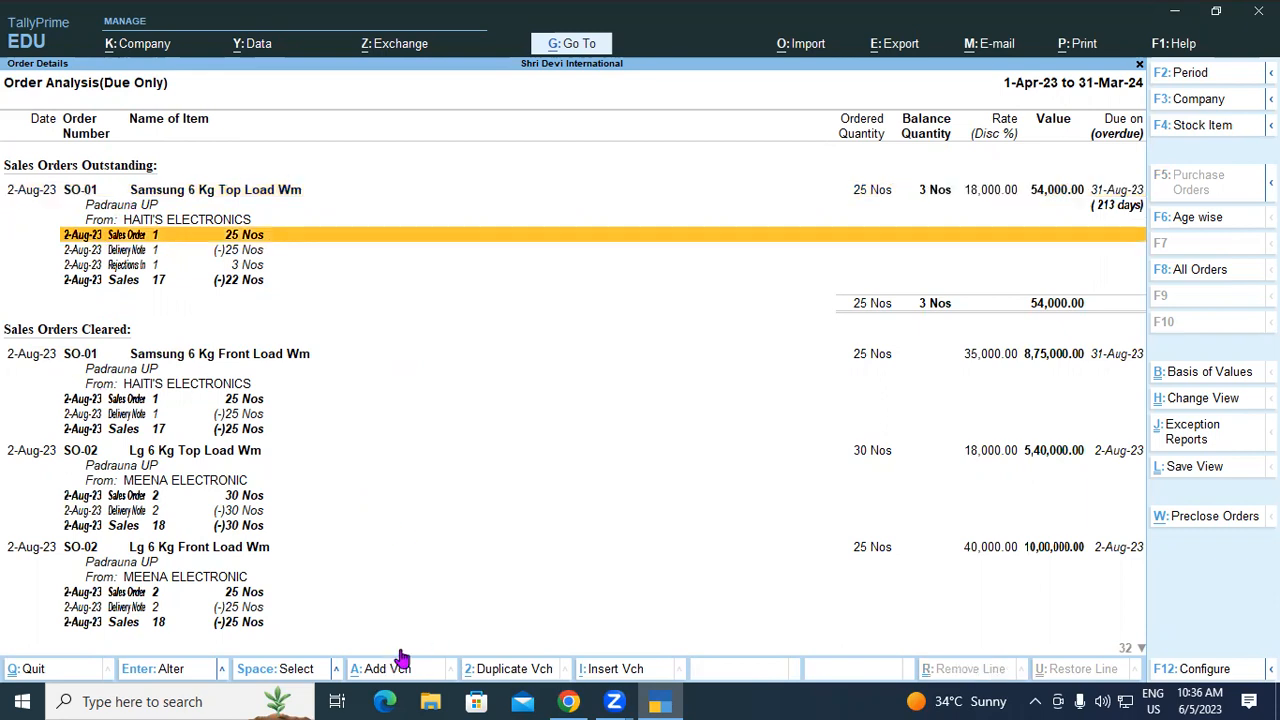
pyautogui.press('Down')
pyautogui.press('Down')
pyautogui.press('Down')
pyautogui.press('Down')
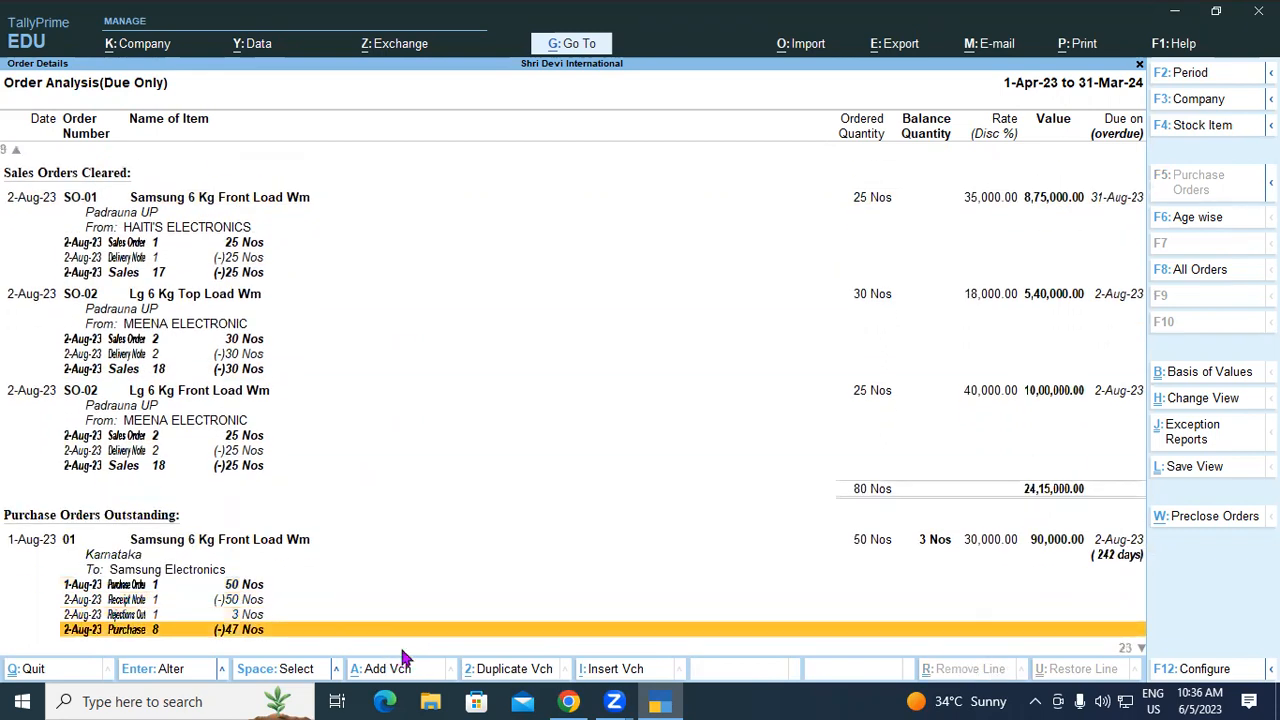
# Examine the cleared purchase orders with their receipt note, purchase and debit note entries through the end of the report.
pyautogui.press('Down')
pyautogui.press('Down')
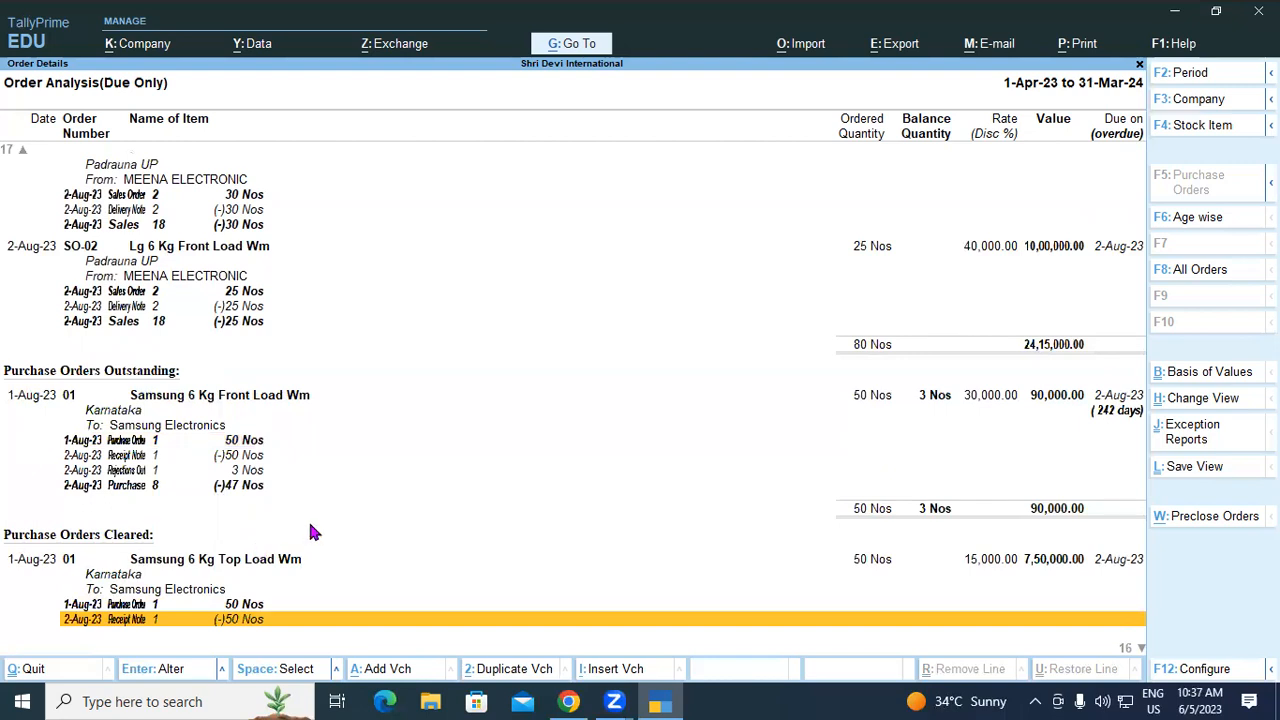
pyautogui.press('Down')
pyautogui.press('Down')
pyautogui.press('Down')
pyautogui.press('Down')
pyautogui.press('Down')
pyautogui.press('Down')
pyautogui.press('Down')
pyautogui.press('Down')
pyautogui.press('Down')
pyautogui.press('Down')
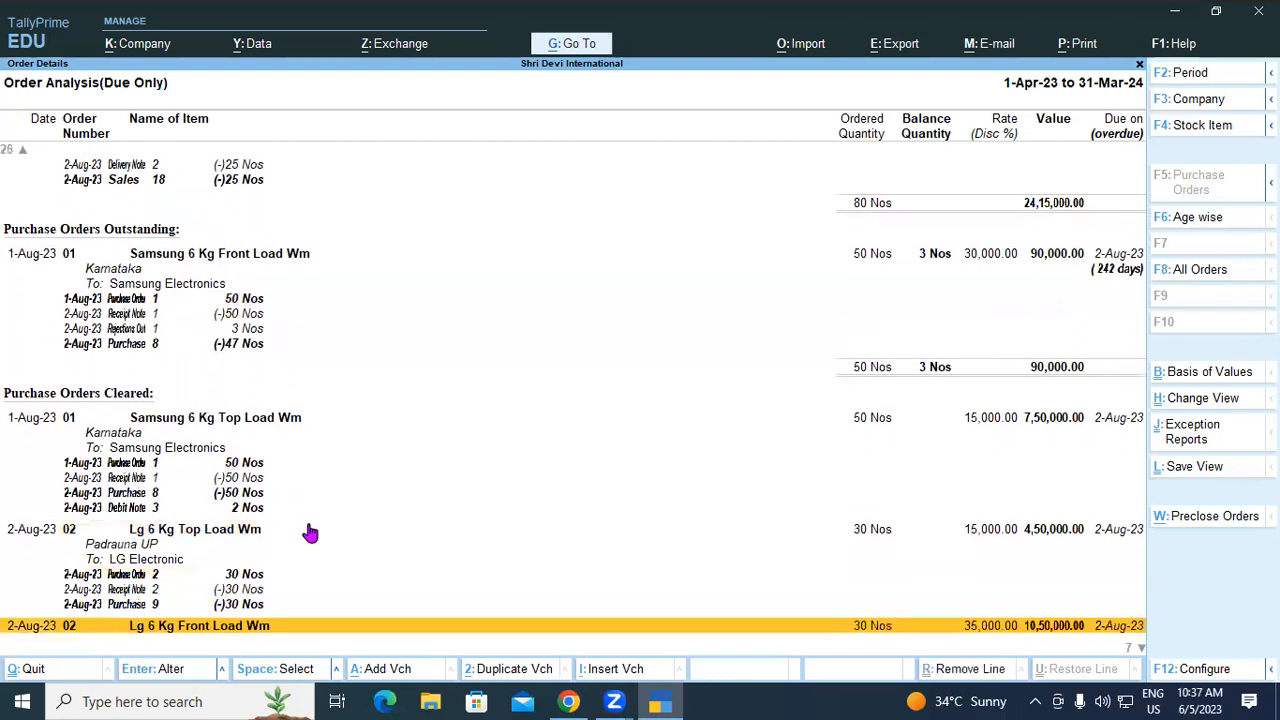
pyautogui.press('Down')
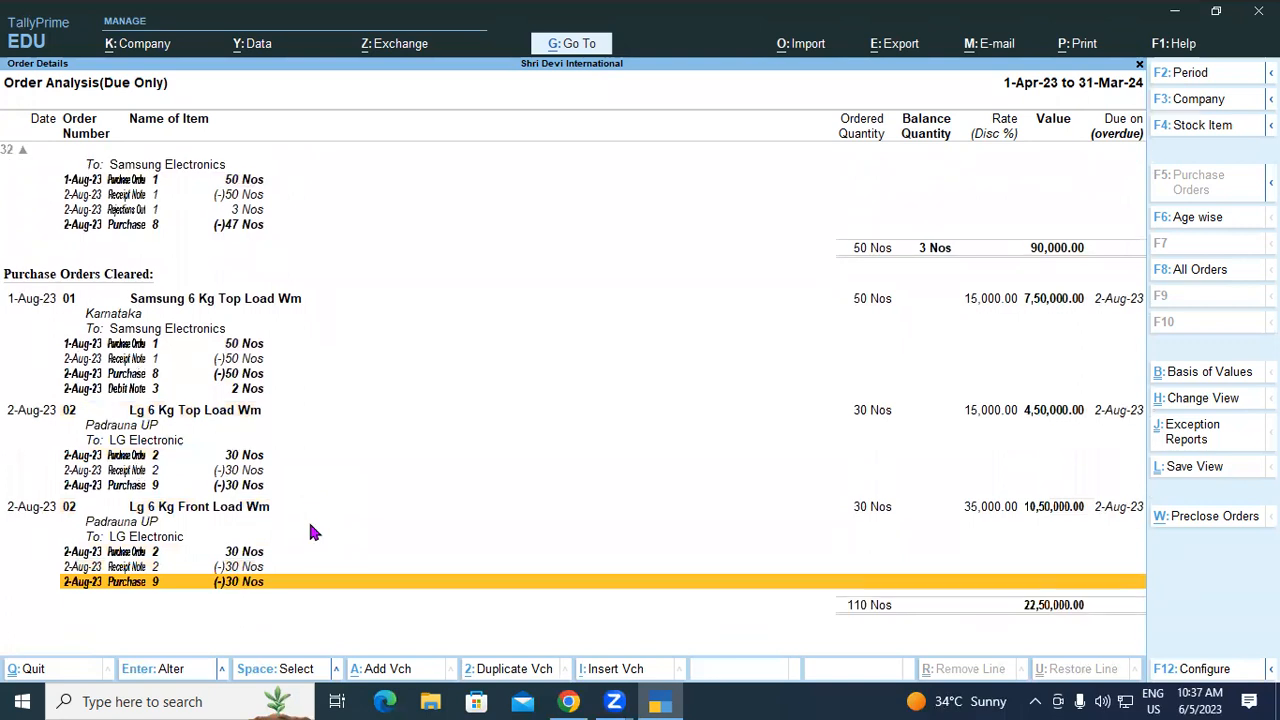
# Go back through the order report to the first outstanding sales order and review its details.
pyautogui.press('Up')
pyautogui.press('Up')
pyautogui.press('Up')
pyautogui.press('Up')
pyautogui.press('Up')
pyautogui.press('Up')
pyautogui.press('Up')
pyautogui.press('Up')
pyautogui.press('Up')
pyautogui.press('Up')
pyautogui.press('Up')
pyautogui.press('Up')
pyautogui.press('Up')
pyautogui.press('Up')
pyautogui.press('Up')
pyautogui.press('Up')
pyautogui.press('Up')
pyautogui.press('Up')
pyautogui.press('Up')
pyautogui.press('Up')
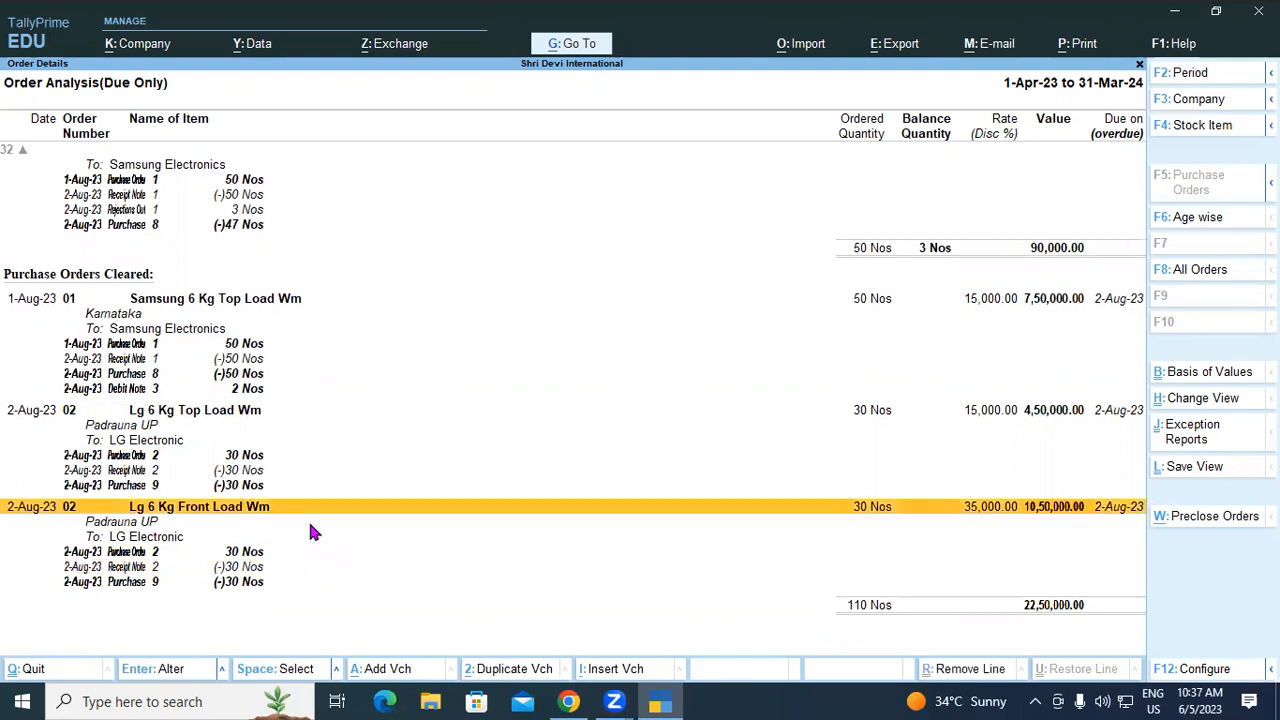
pyautogui.press('Up')
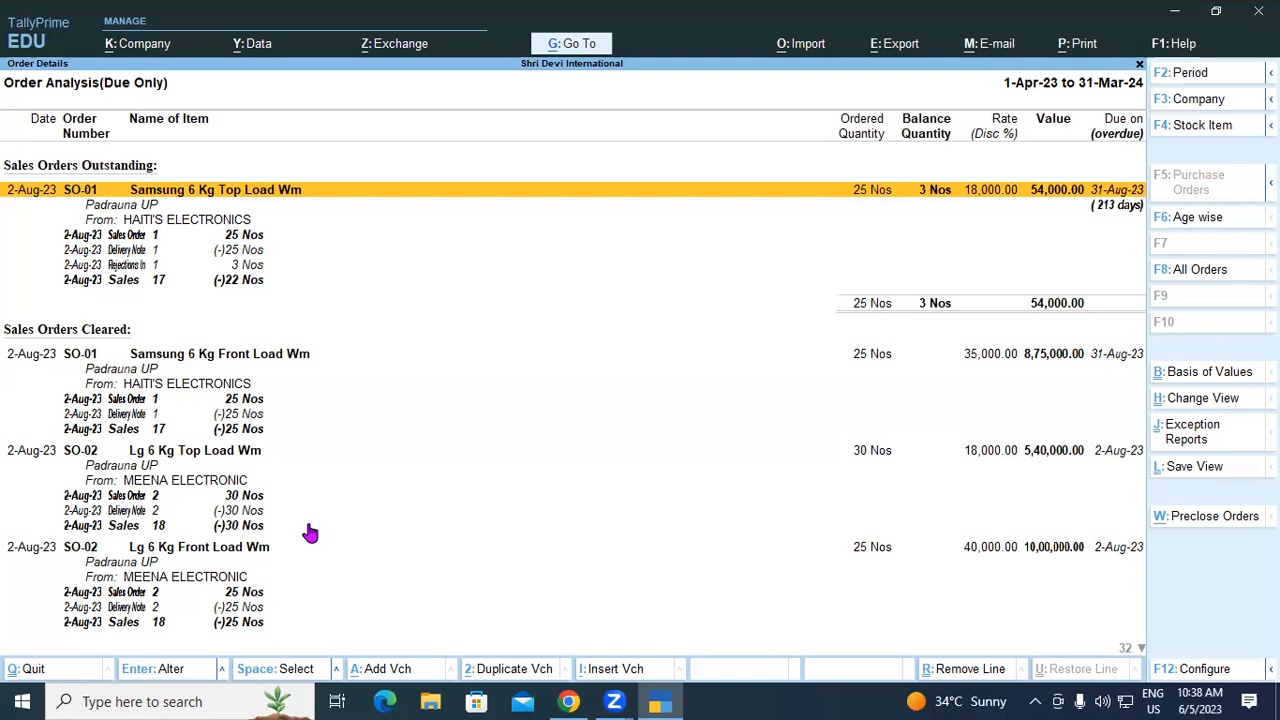
# Close the order report back to the Gateway of Tally and open Statements of Inventory among the additional reports.
pyautogui.press('Escape')
pyautogui.press('Escape')
pyautogui.press('Escape')
pyautogui.press('Escape')
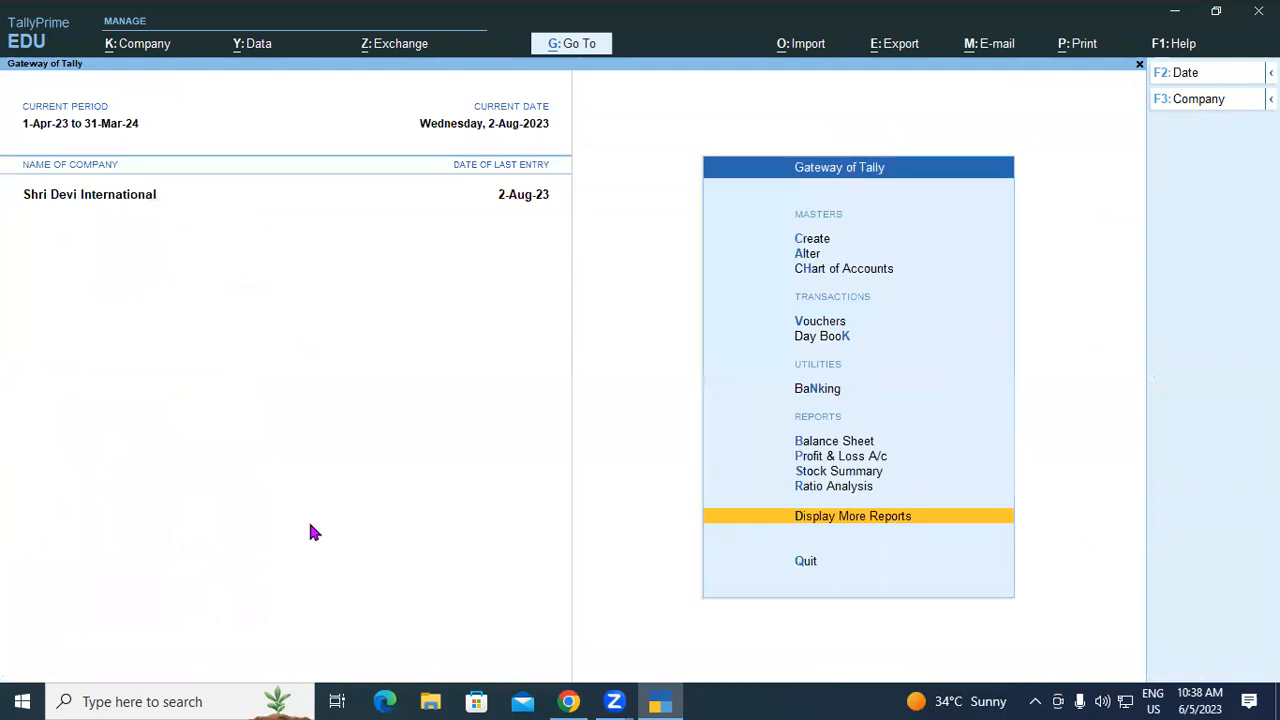
pyautogui.press('Return')
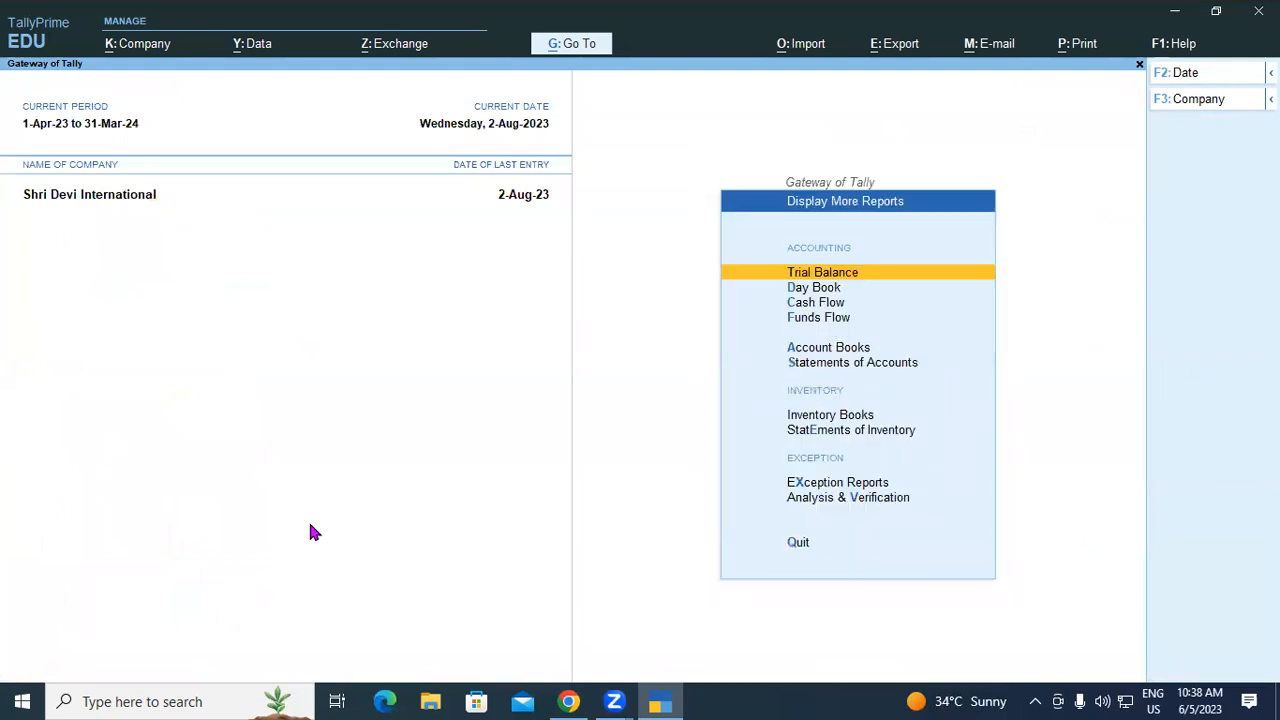
pyautogui.press('Down')
pyautogui.press('Down')
pyautogui.press('Down')
pyautogui.press('Down')
pyautogui.press('Down')
pyautogui.press('Down')
pyautogui.press('Down')
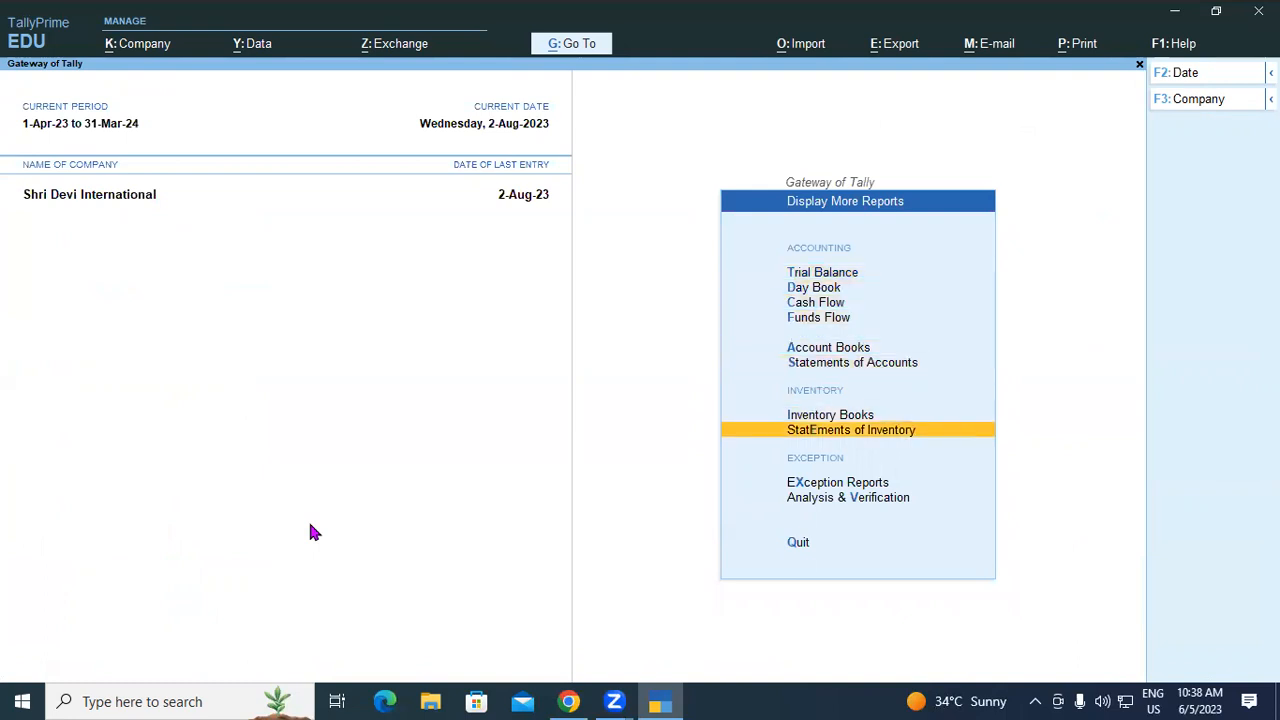
pyautogui.press('Return')
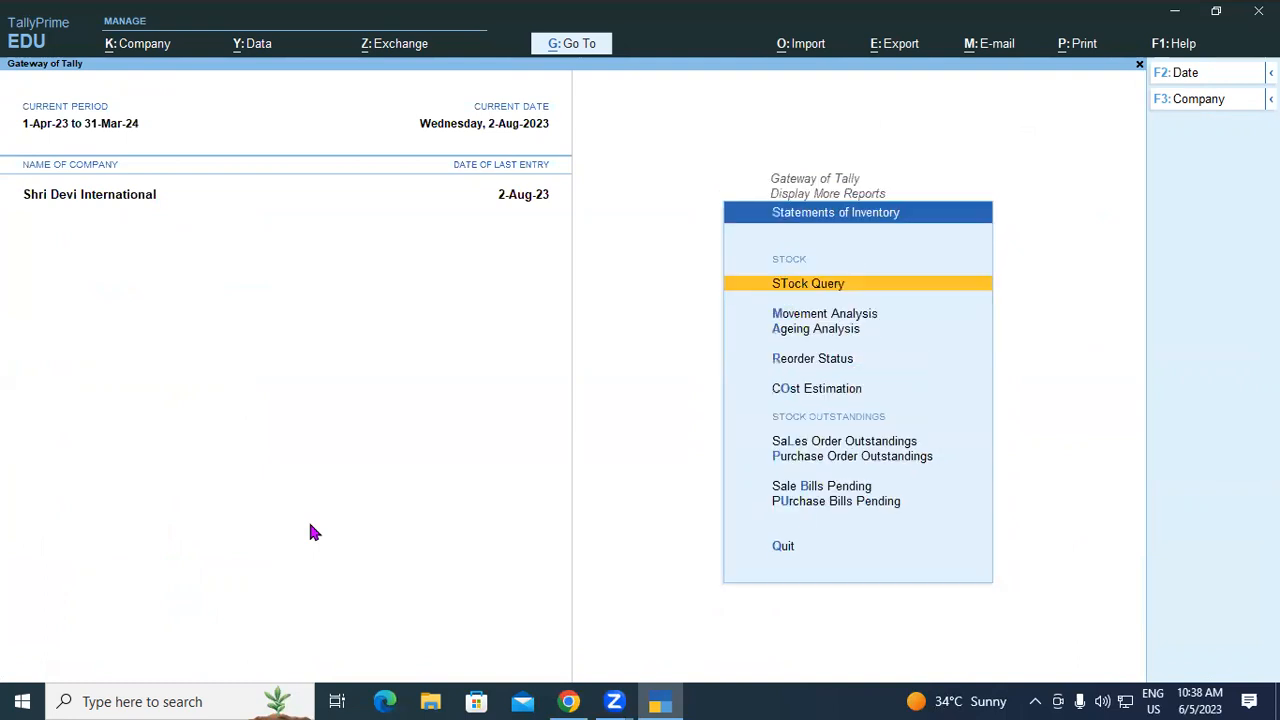
# Open the Purchase Order Outstandings report for All Orders.
pyautogui.press('Down')
pyautogui.press('Down')
pyautogui.press('Down')
pyautogui.press('Down')
pyautogui.press('Down')
pyautogui.press('Down')
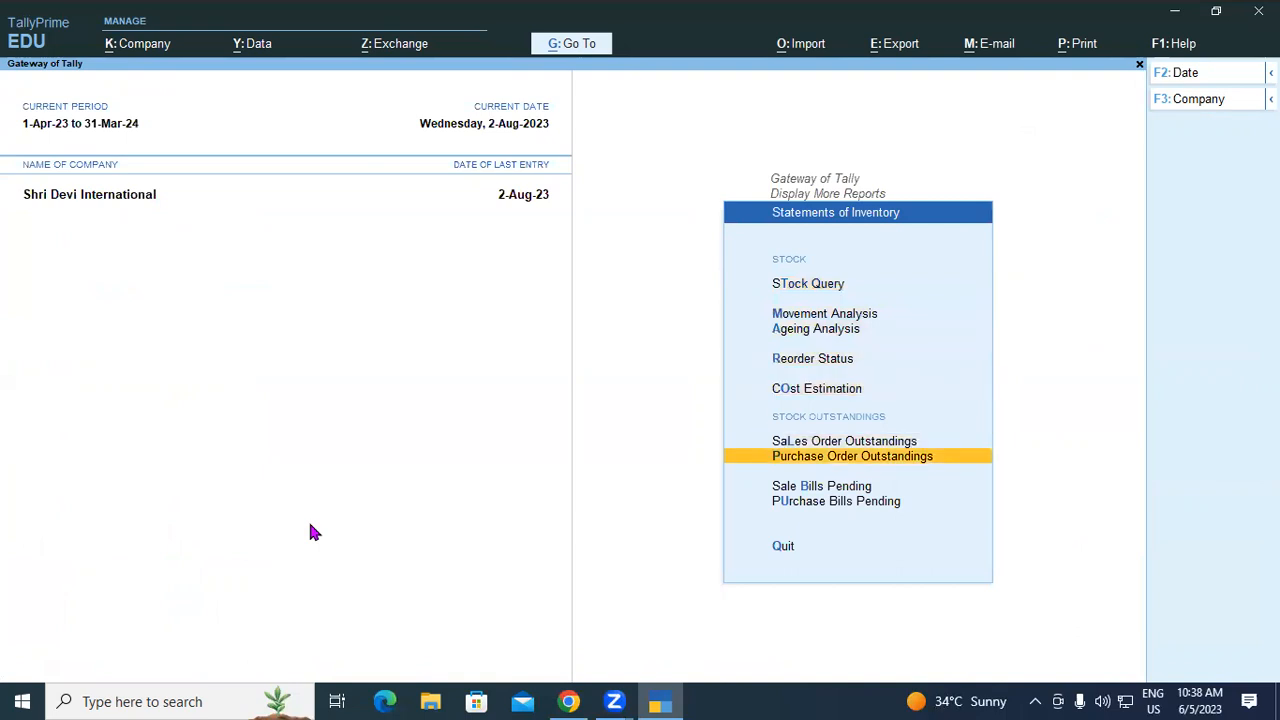
pyautogui.press('Return')
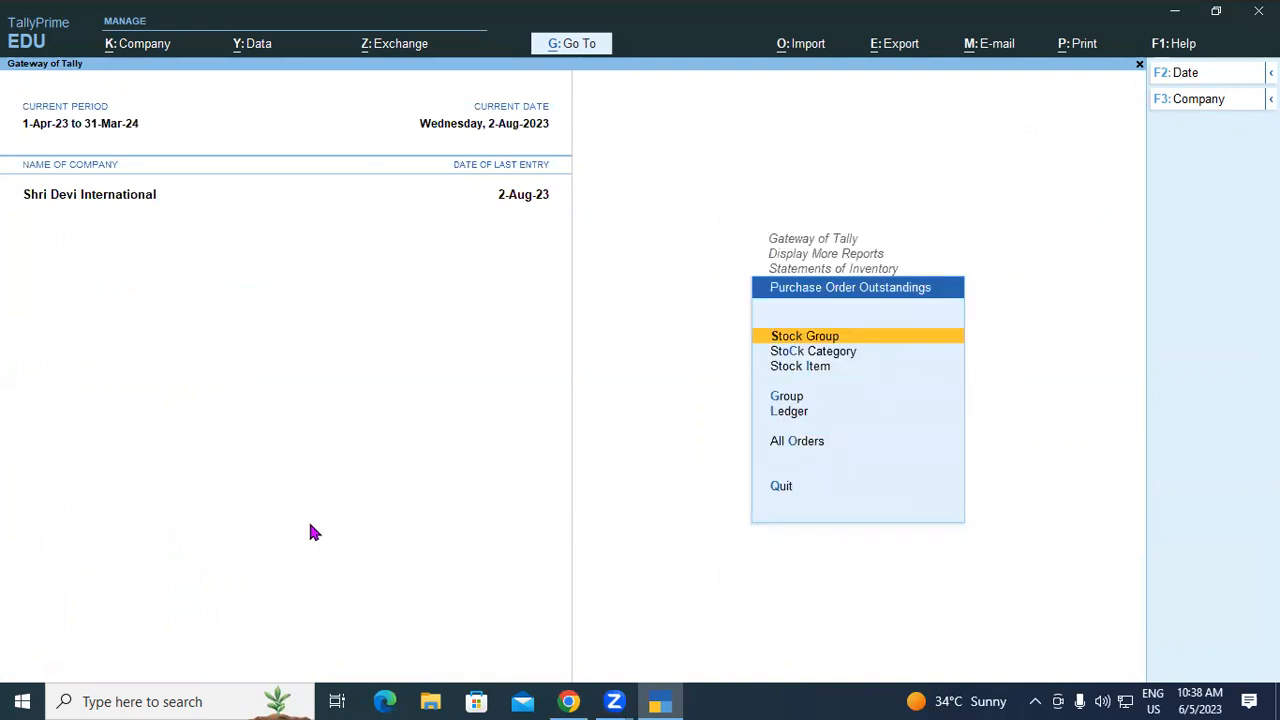
pyautogui.press('Down')
pyautogui.press('Down')
pyautogui.press('Down')
pyautogui.press('Down')
pyautogui.press('Down')
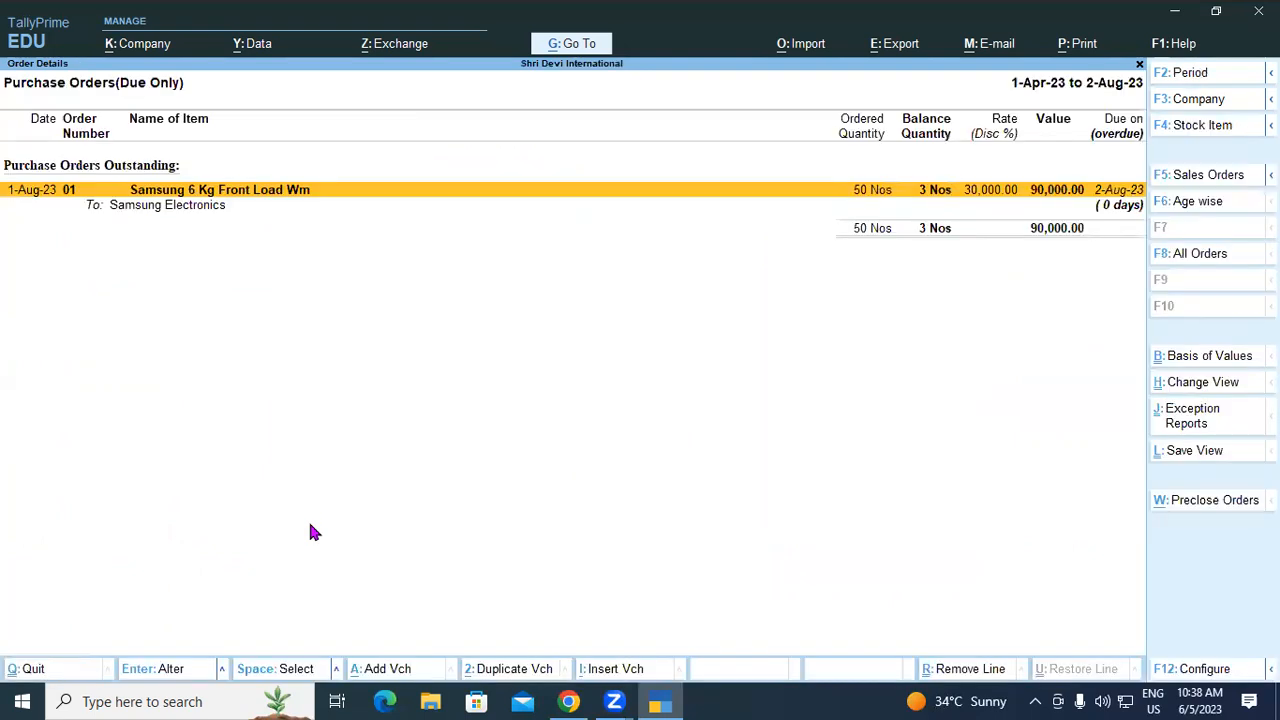
# Show the outstanding purchase orders in detailed format with their linked vouchers.
pyautogui.press('alt')
pyautogui.hotkey('alt', 'F5')
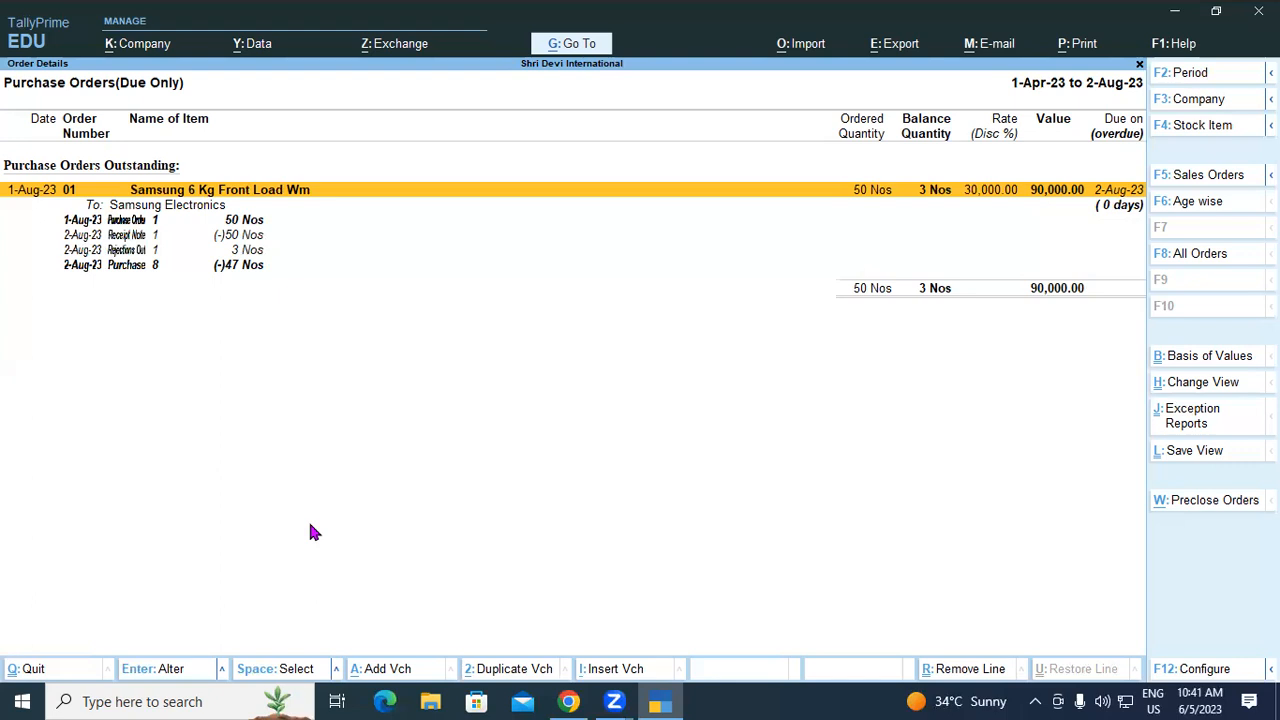
pyautogui.press('F1')
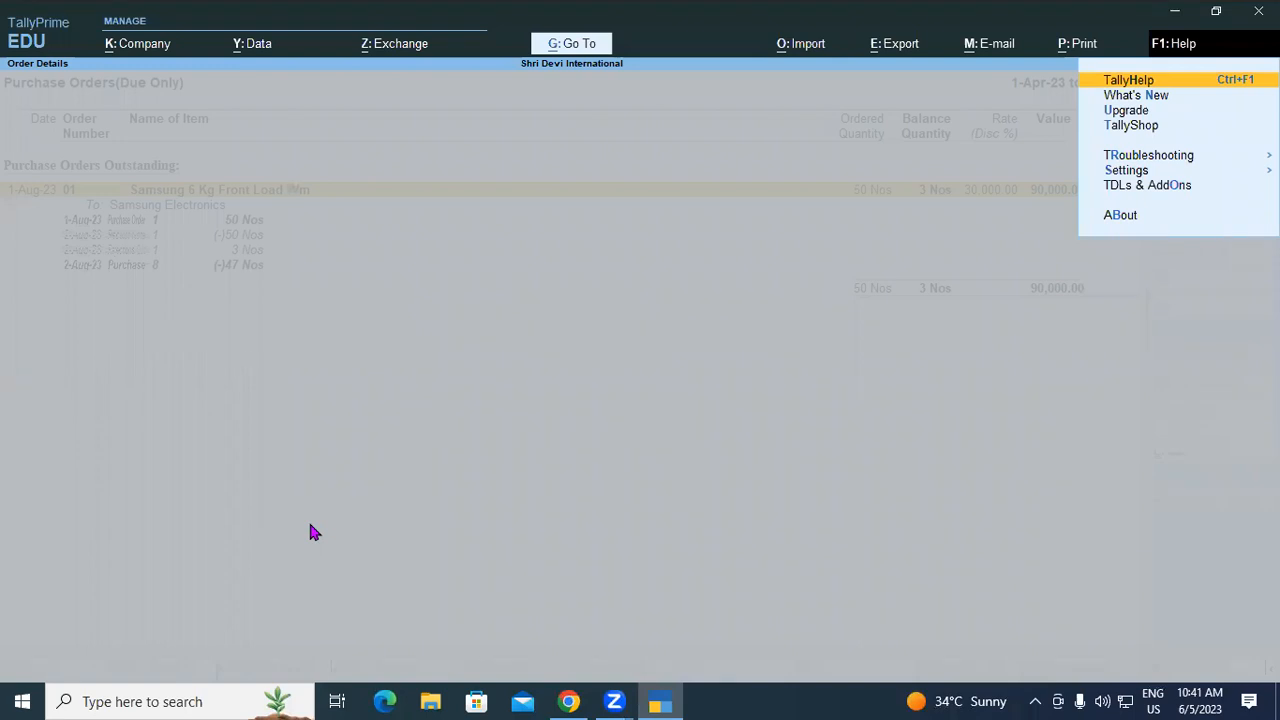
pyautogui.press('Escape')
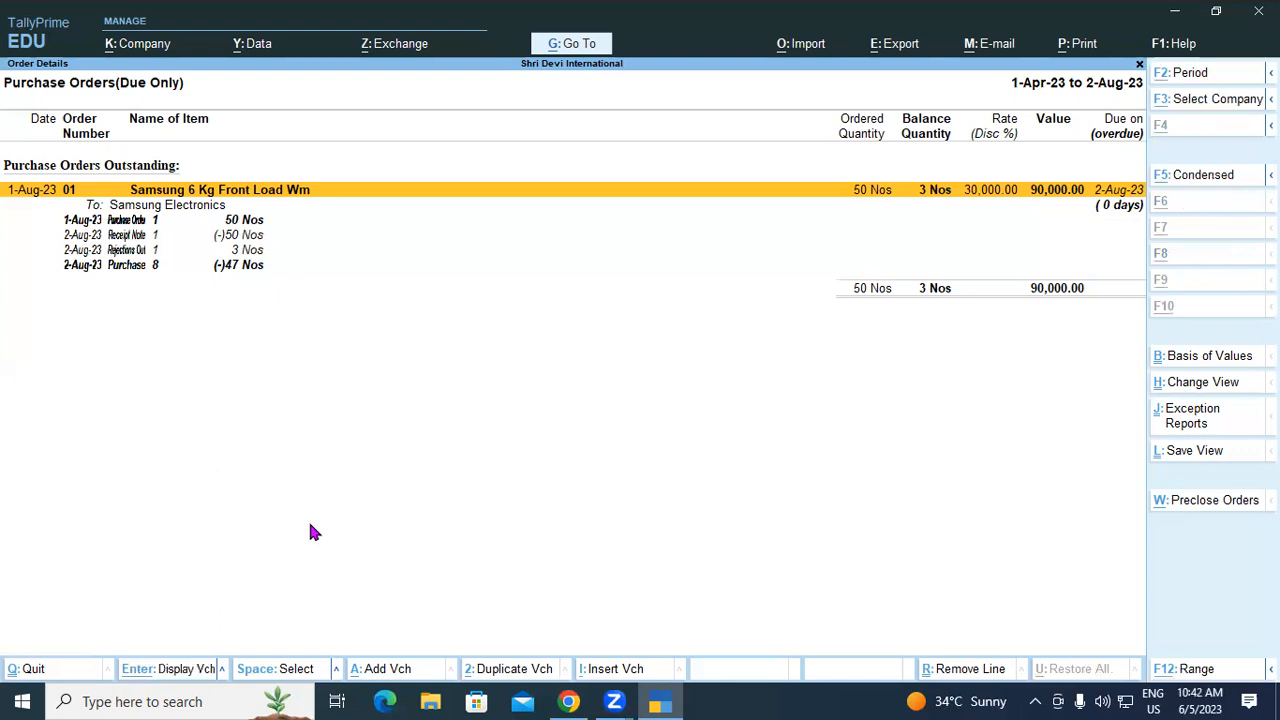
# Preclose 3 Nos of Samsung 6 Kg Front Load Wm on purchase order 01 with the reason 31-8-23, and accept.
pyautogui.hotkey('alt', 'w')
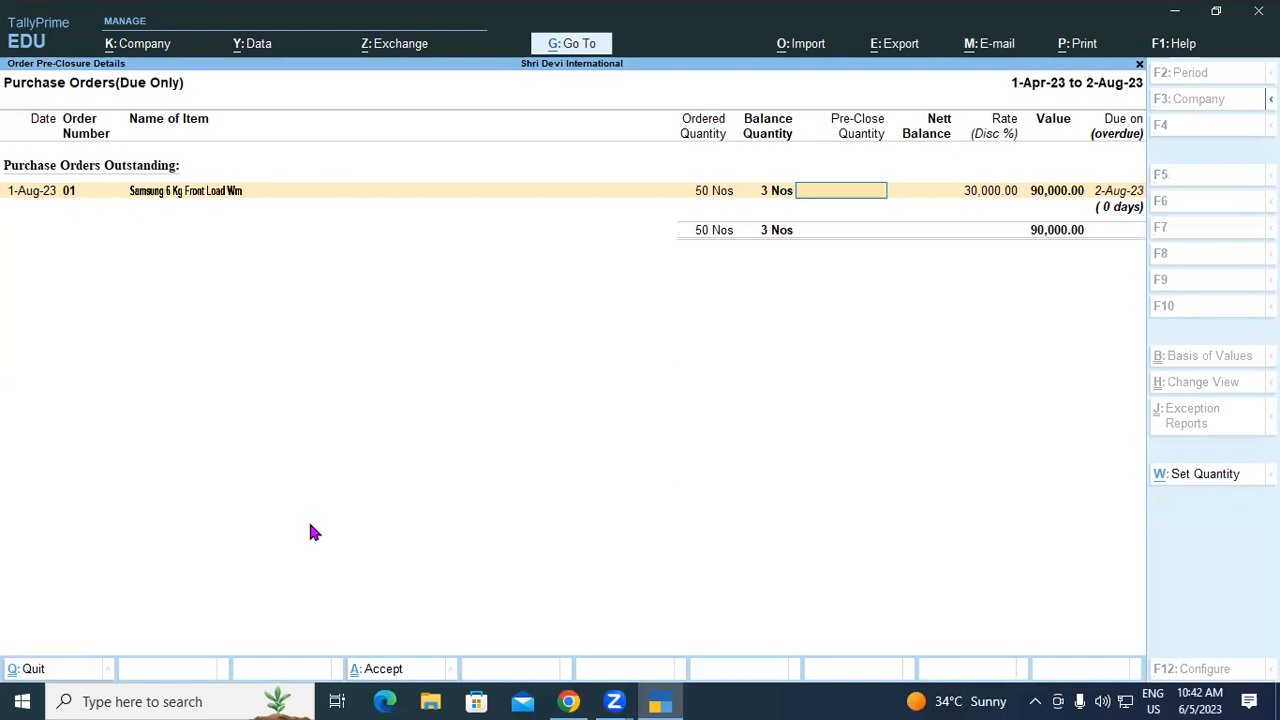
pyautogui.write('3')
pyautogui.press('Return')
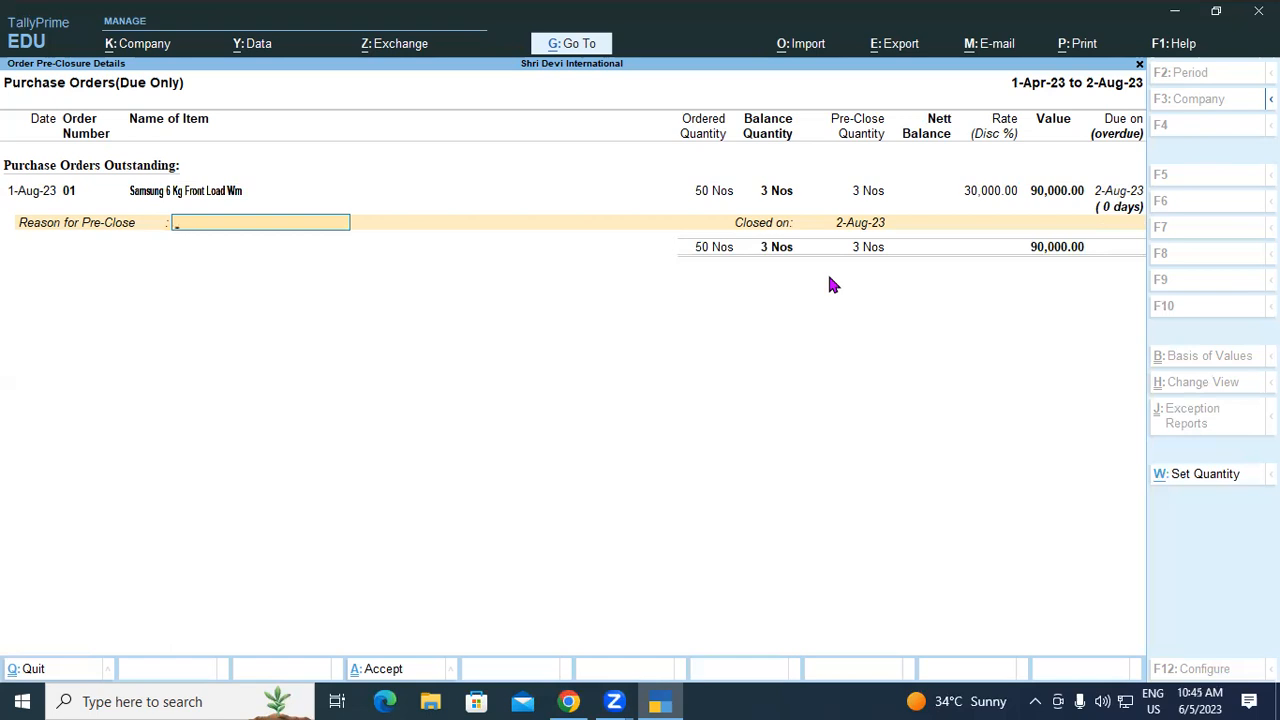
pyautogui.write('31-8-23')
pyautogui.press('Return')
pyautogui.press('Return')
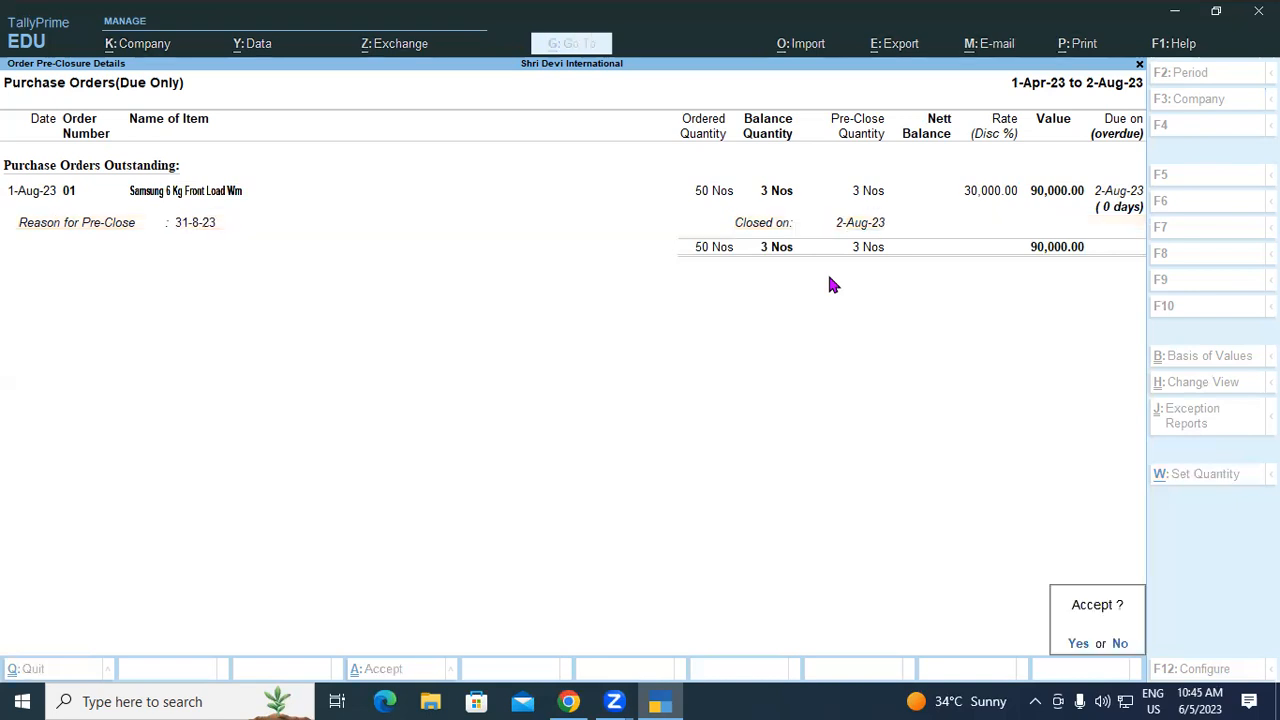
pyautogui.press('Return')
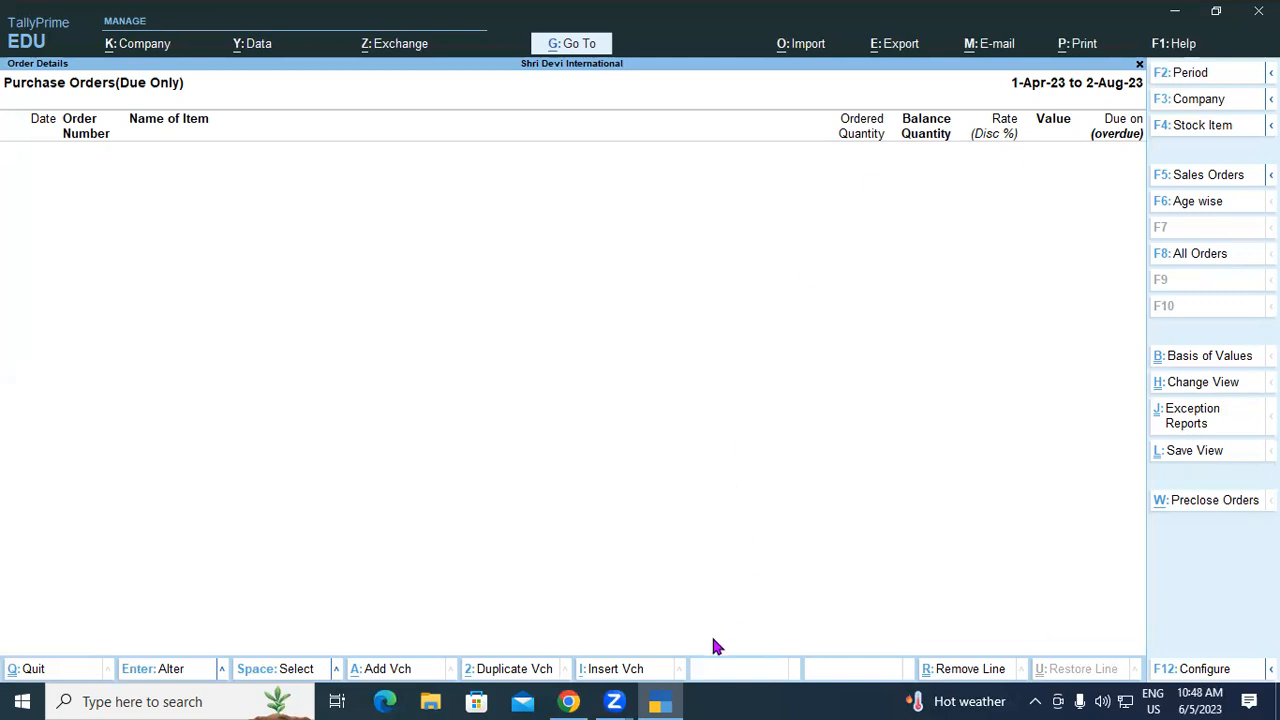
pyautogui.click(776, 693)
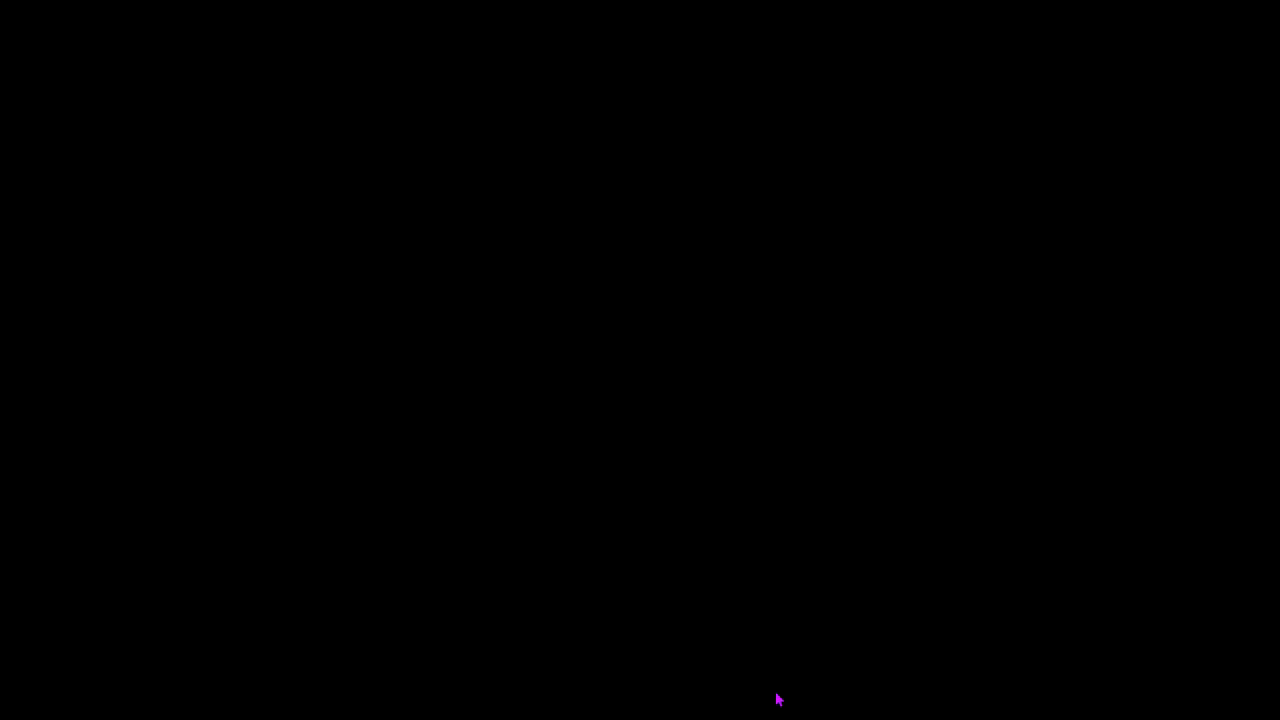